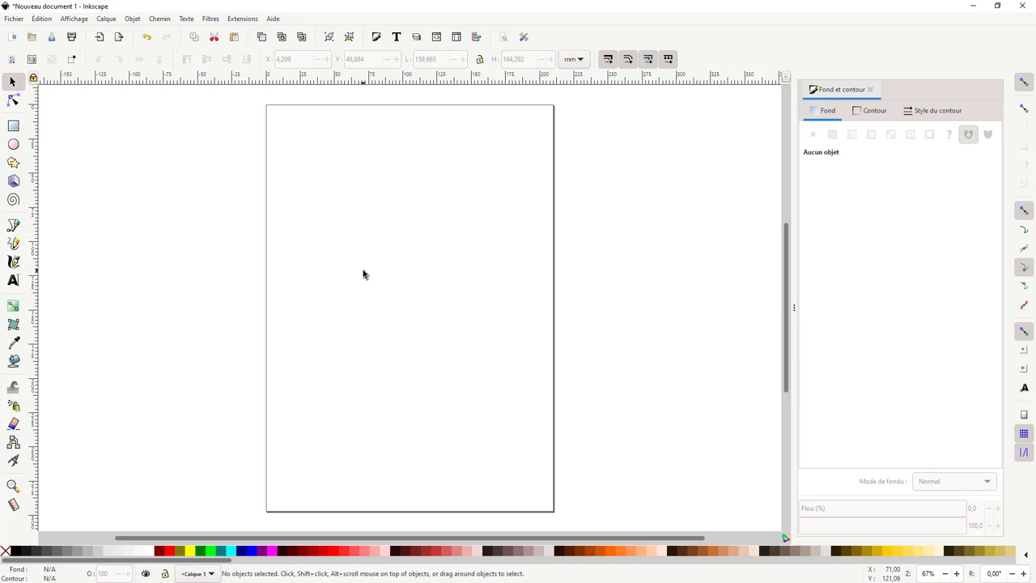
Draw a 73.7 × 30.4 mm blue rectangle and drop two duplicates straight below it
click(13, 125)
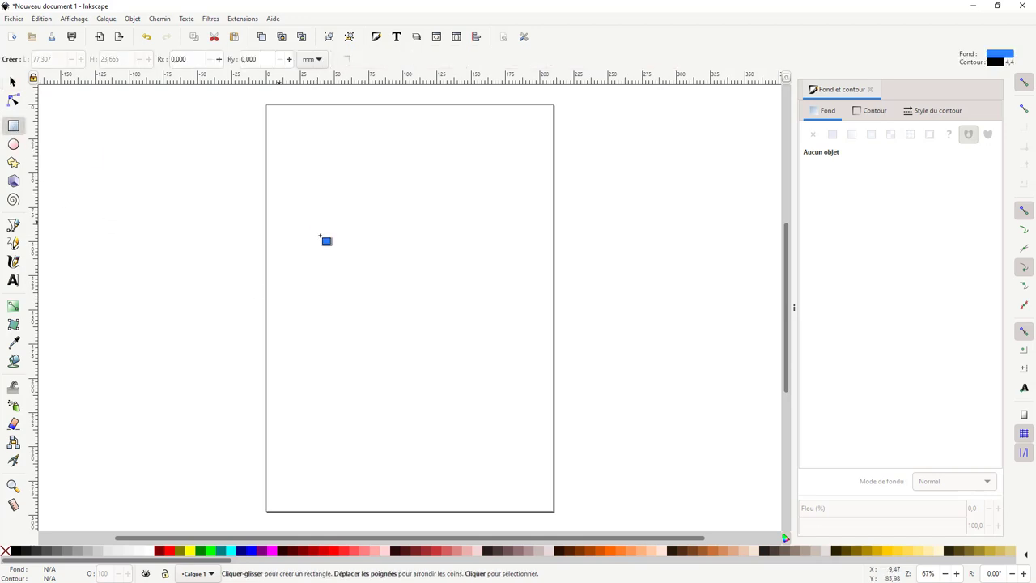
drag(313, 176, 414, 215)
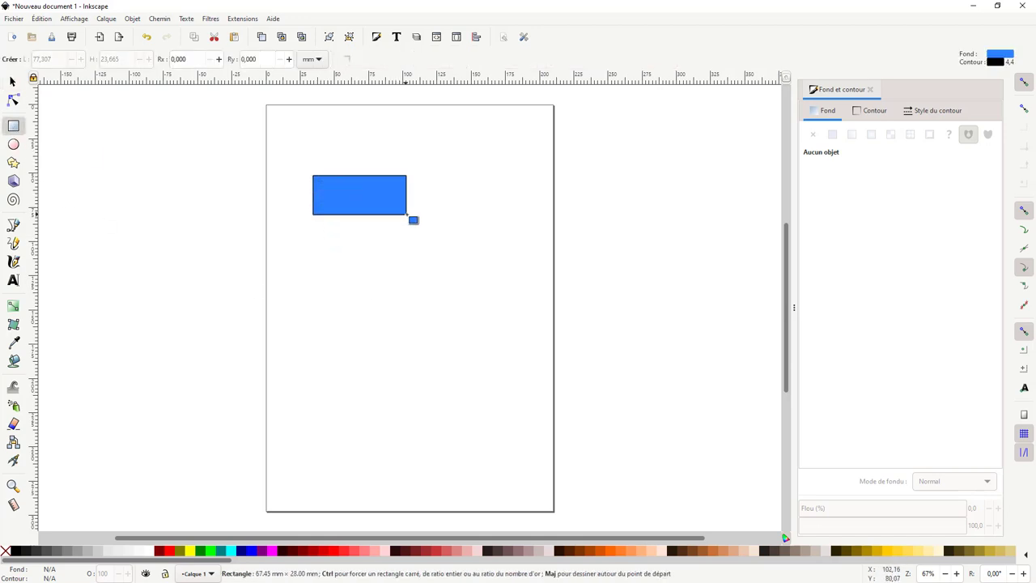
click(13, 82)
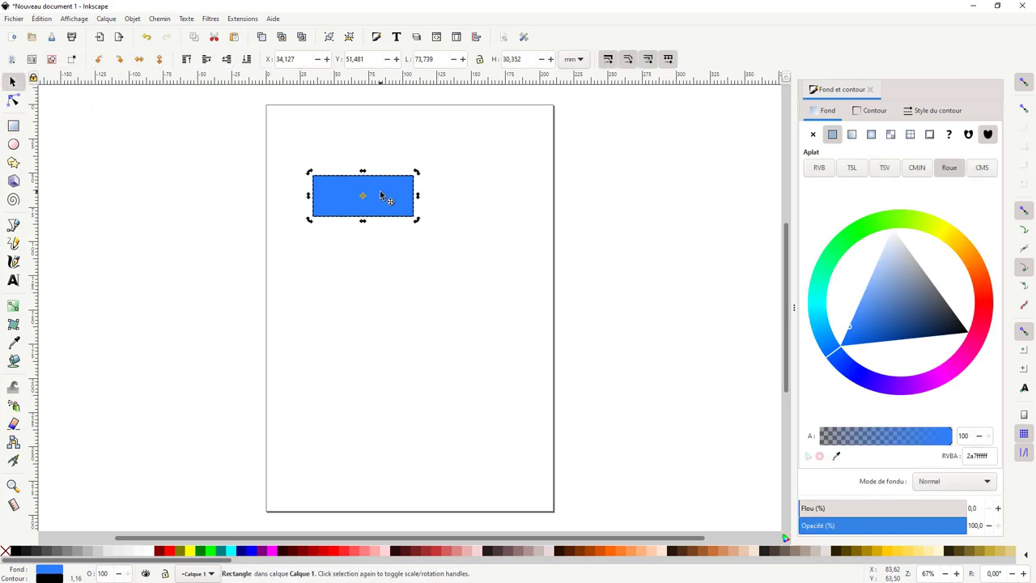
key(ctrl)
key(ctrl+d)
drag(383, 200, 389, 273)
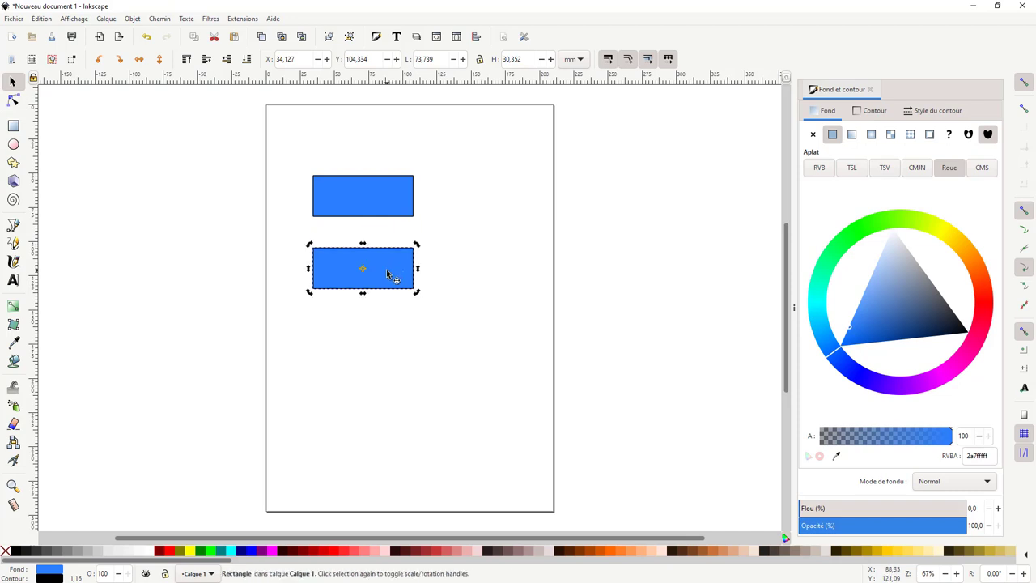
key(ctrl+d)
drag(387, 275, 393, 338)
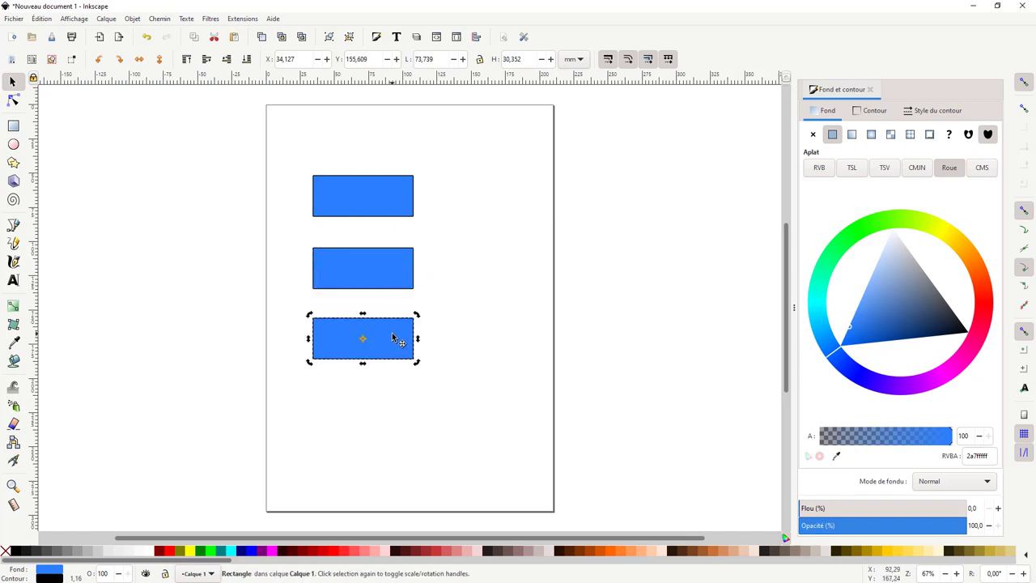
Draw a connector down from the top rectangle, undoing an accidental move of the middle rectangle
click(12, 443)
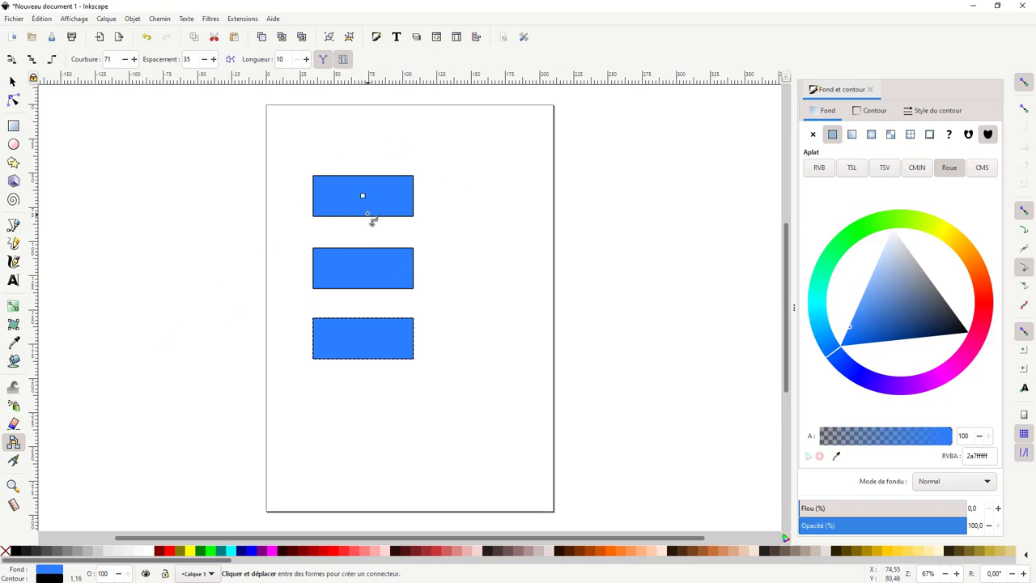
drag(363, 198, 383, 255)
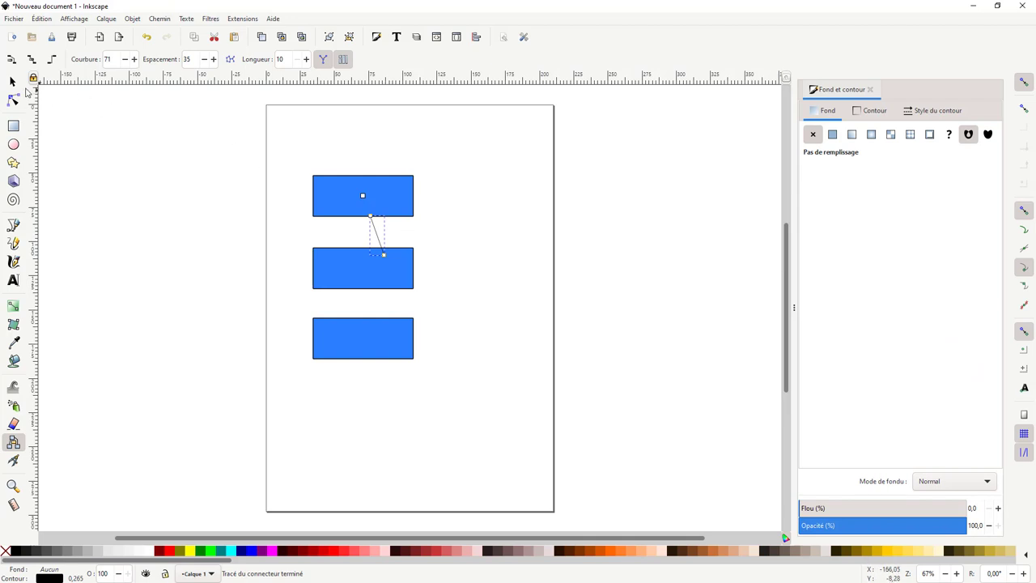
key(s)
click(344, 273)
drag(341, 267, 449, 279)
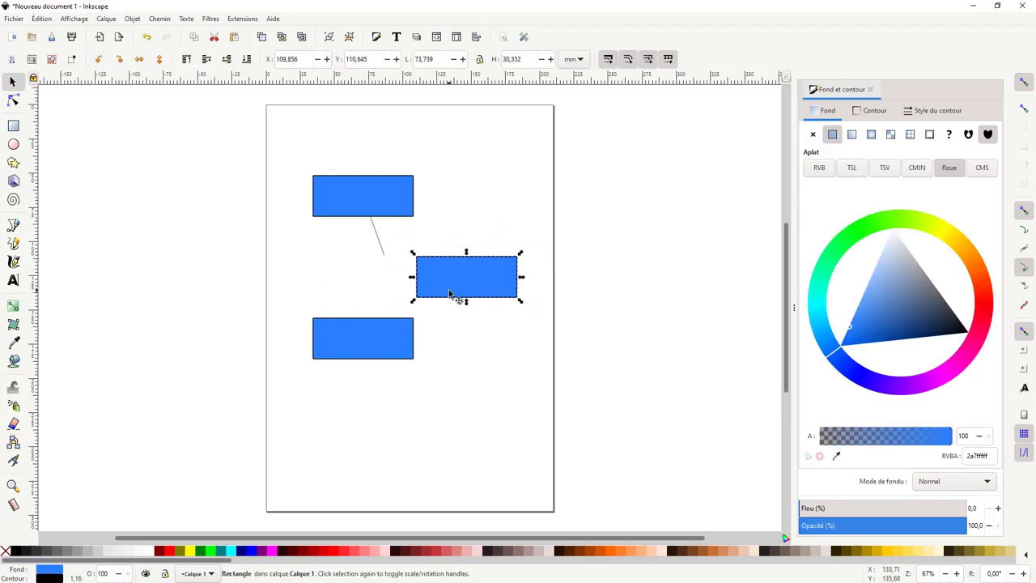
key(ctrl+z)
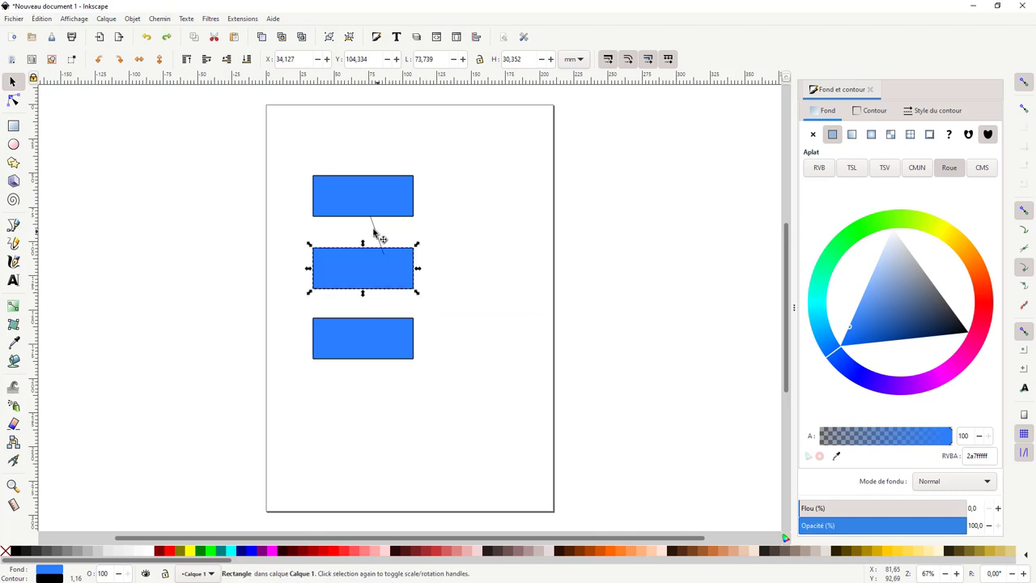
Delete that connector and redraw it from the top rectangle to the middle one
click(378, 232)
key(Delete)
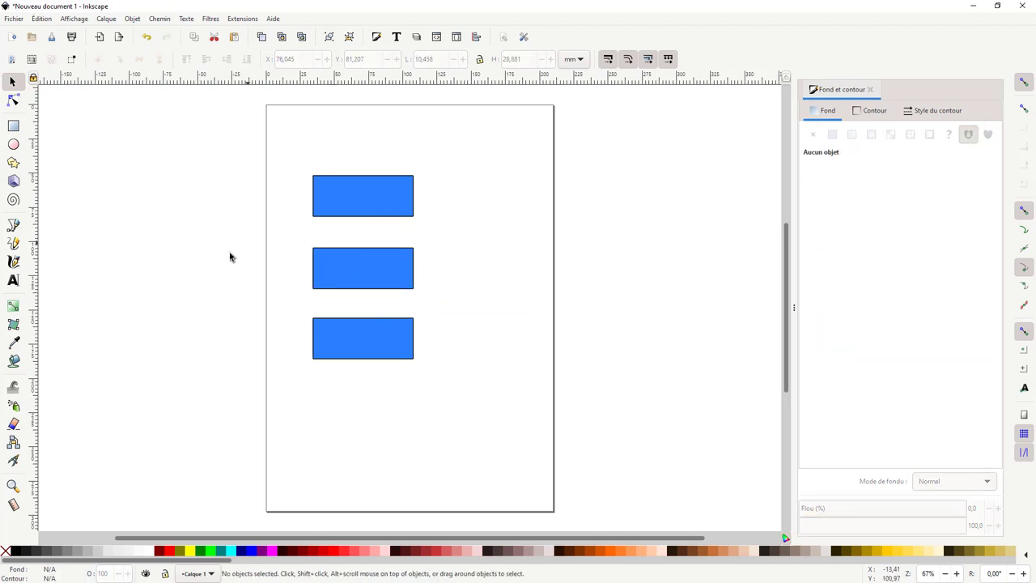
click(13, 443)
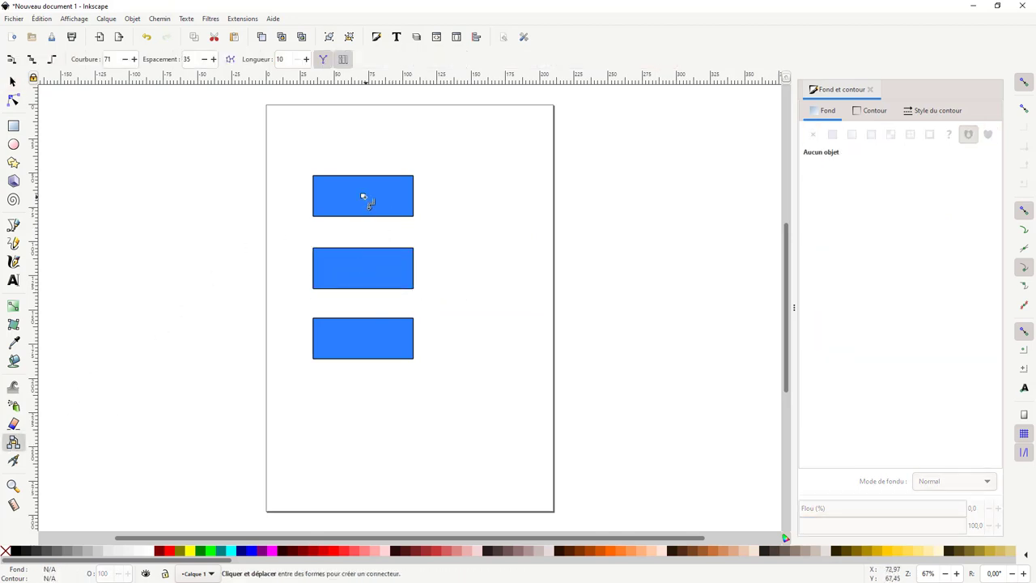
click(364, 199)
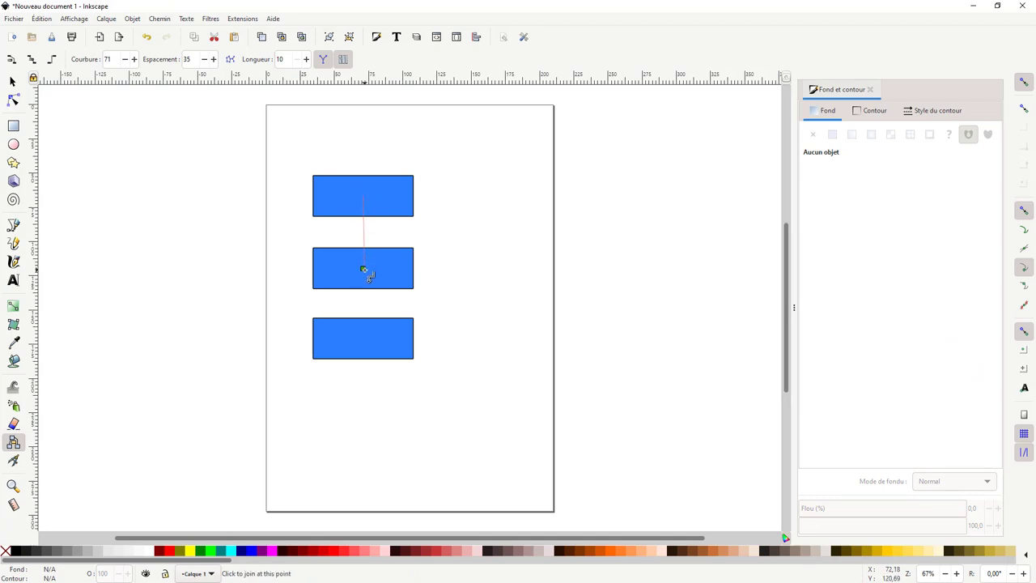
click(363, 269)
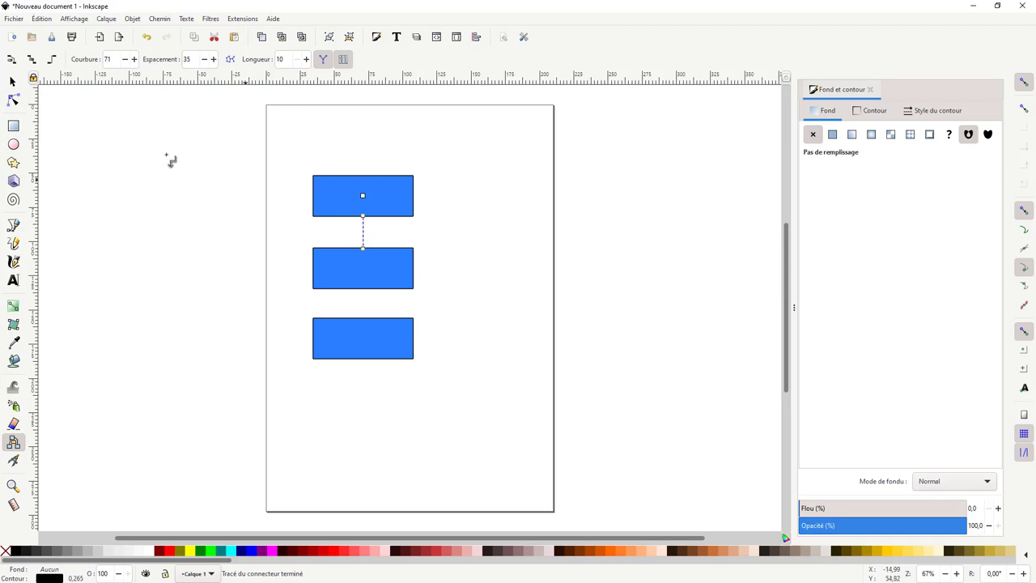
click(12, 82)
Realign the middle rectangle under the top one and connect it to the bottom rectangle
double_click(332, 273)
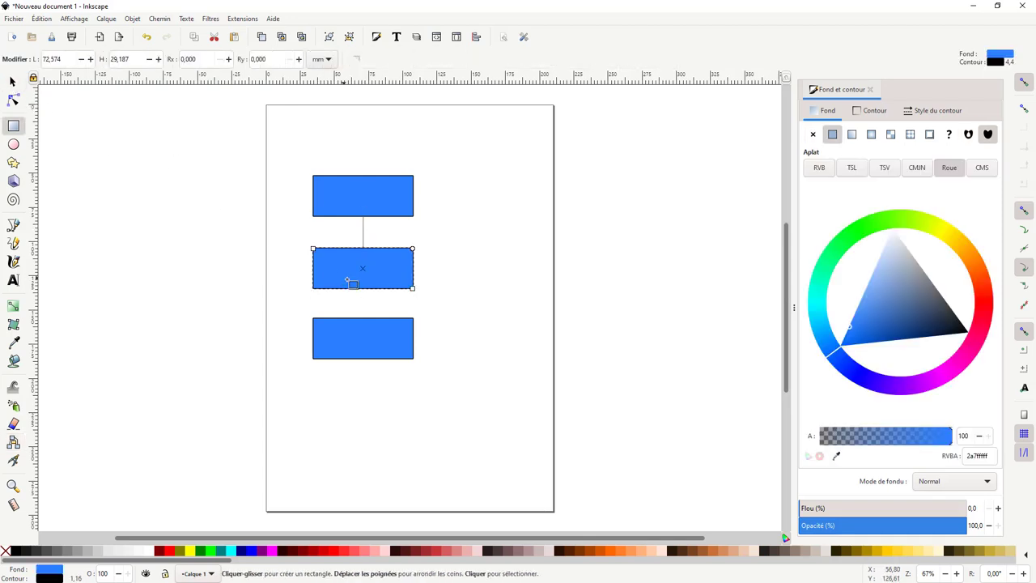
click(12, 82)
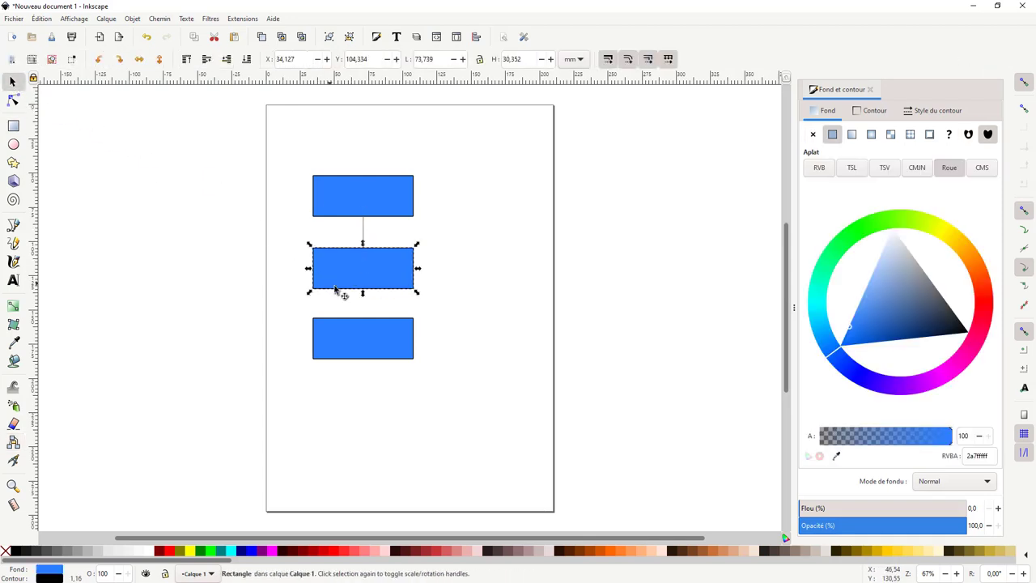
drag(332, 273, 252, 273)
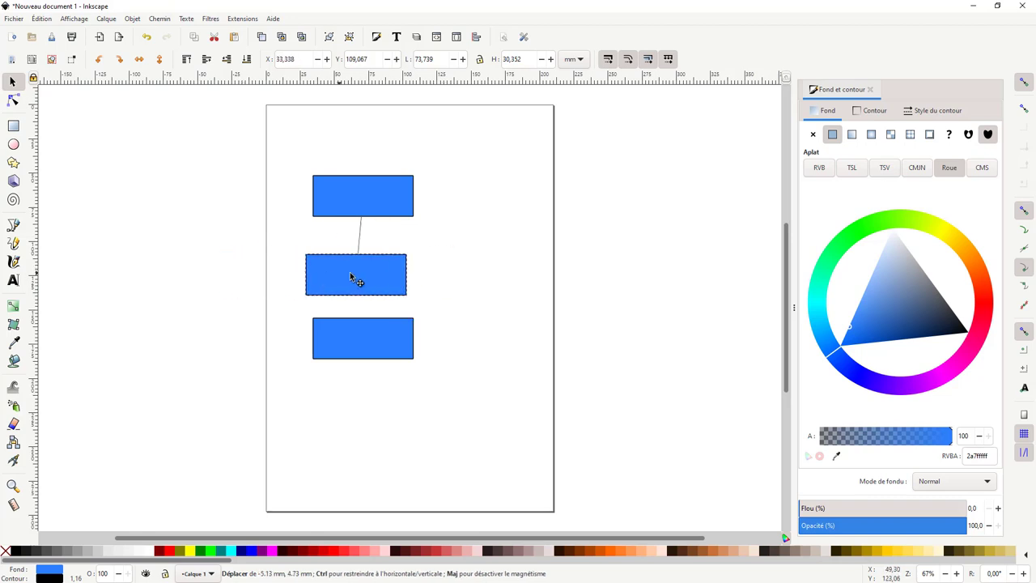
drag(250, 271, 343, 269)
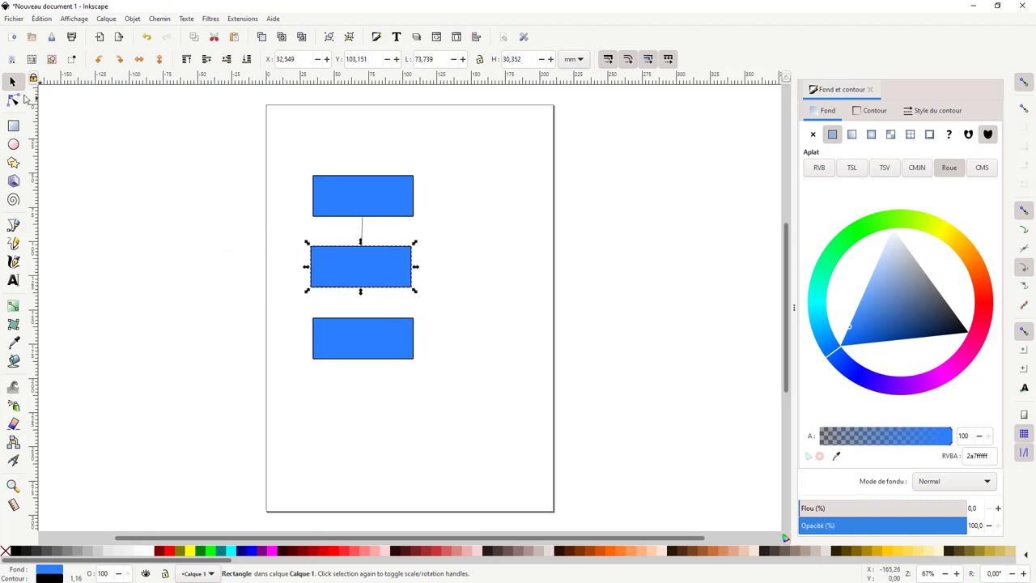
click(13, 441)
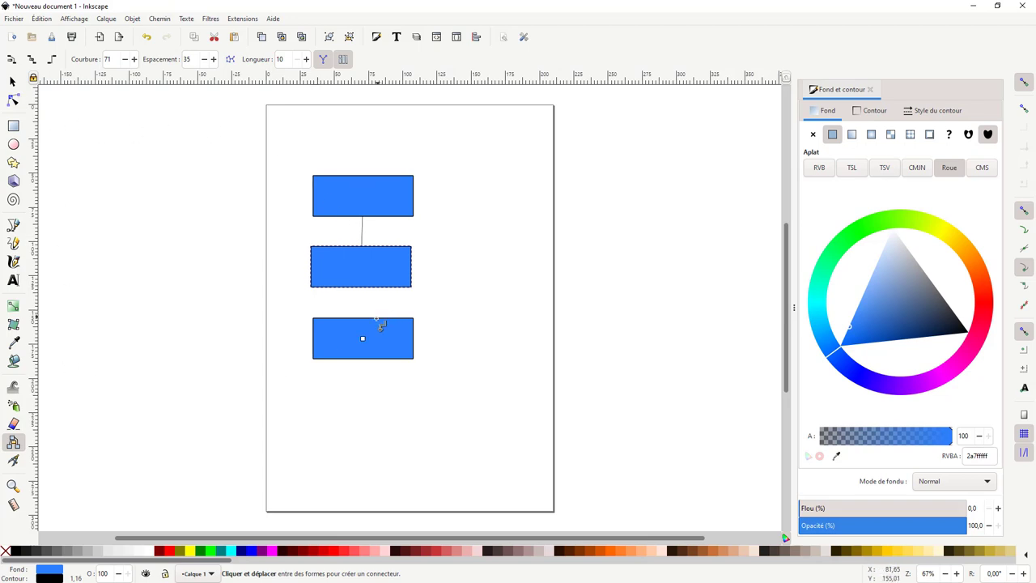
drag(364, 270, 363, 341)
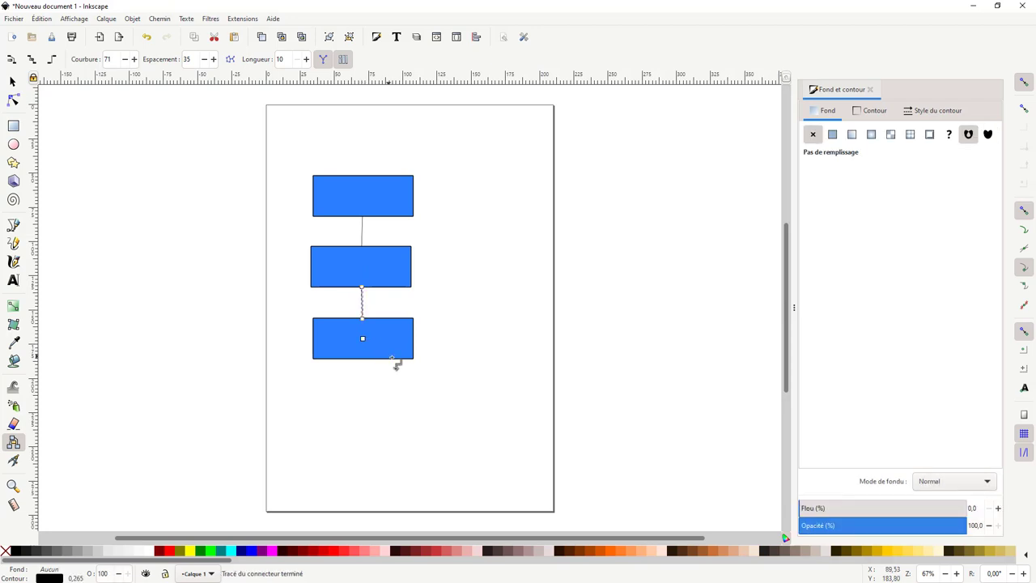
Move the bottom and middle rectangles right and down, with connectors staying attached
click(13, 81)
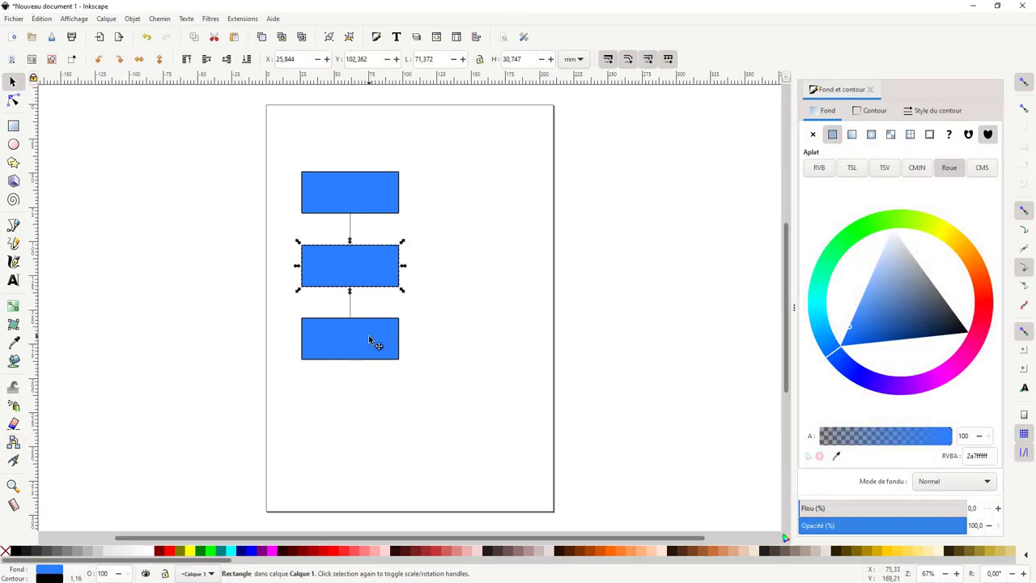
drag(364, 342, 465, 380)
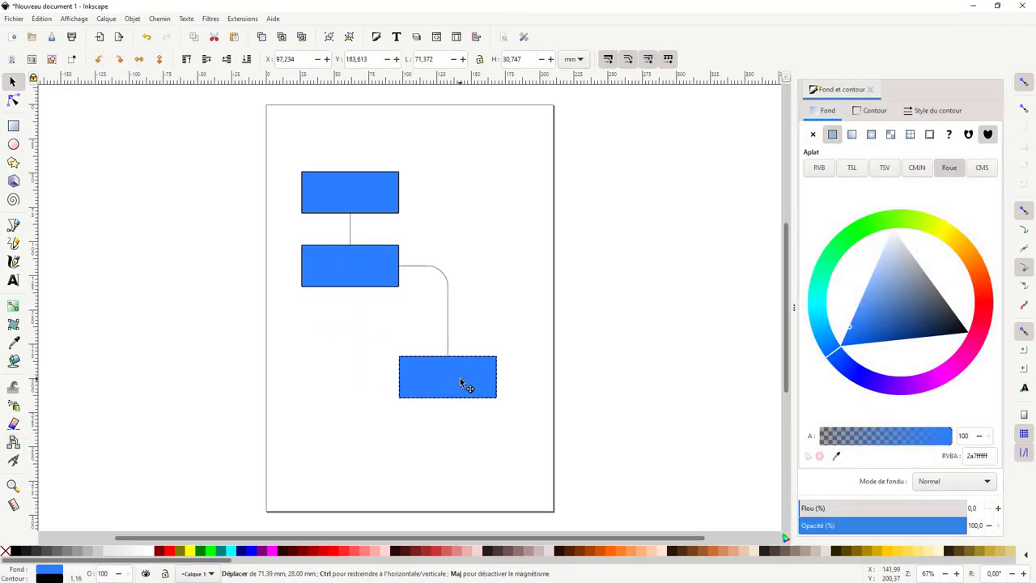
click(371, 262)
drag(355, 273, 399, 298)
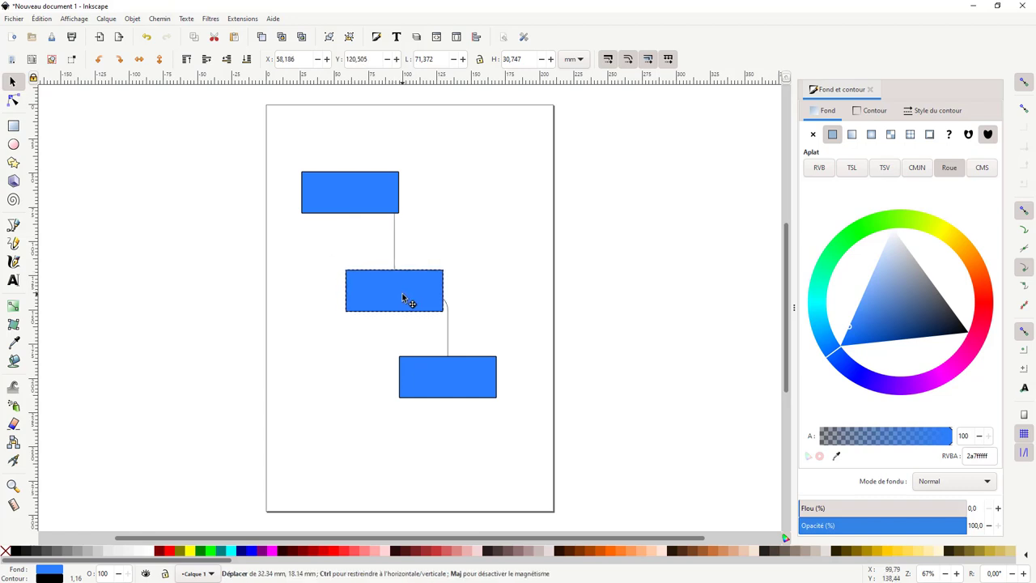
click(451, 365)
key(o)
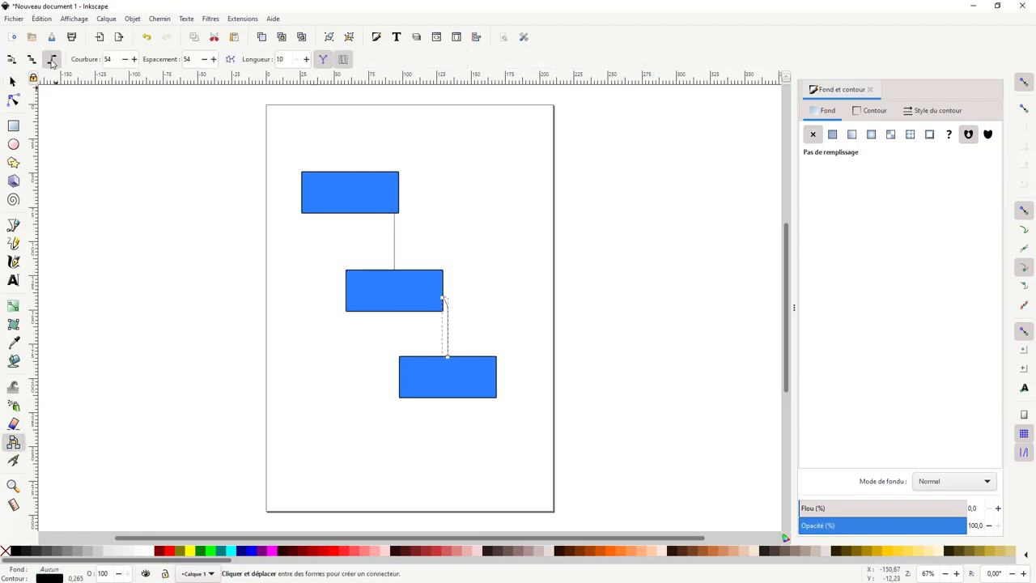
Make the lower connector a straight line and reposition the bottom and middle rectangles
click(51, 60)
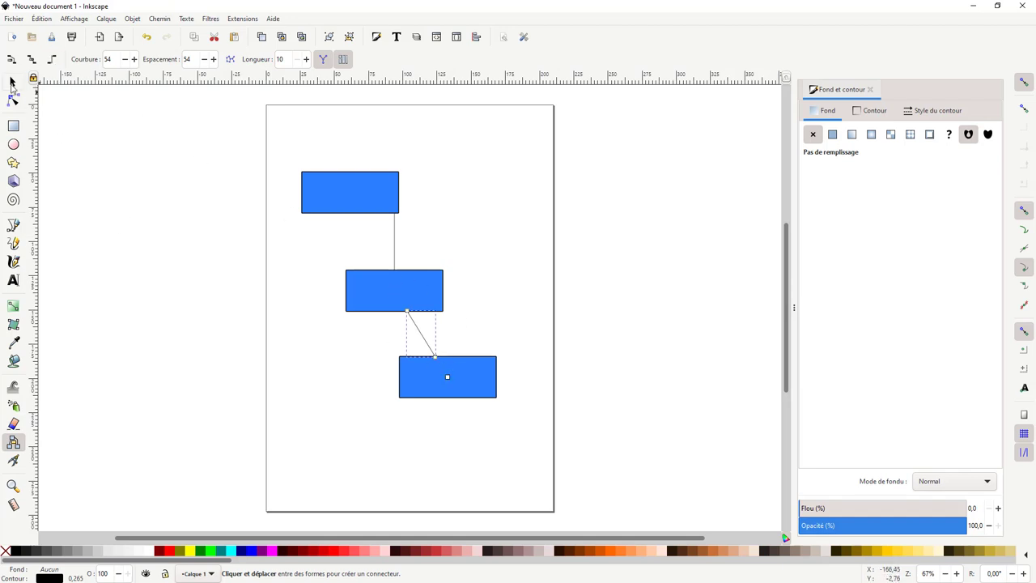
click(13, 82)
mouse_move(467, 392)
mouse_down()
mouse_move(461, 418)
mouse_move(470, 413)
mouse_up()
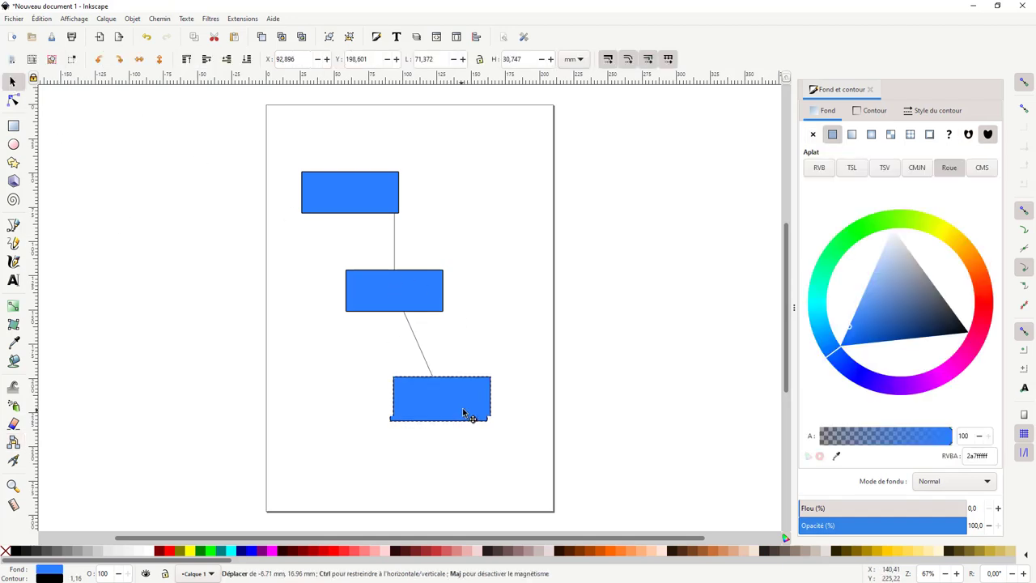
drag(426, 288, 477, 301)
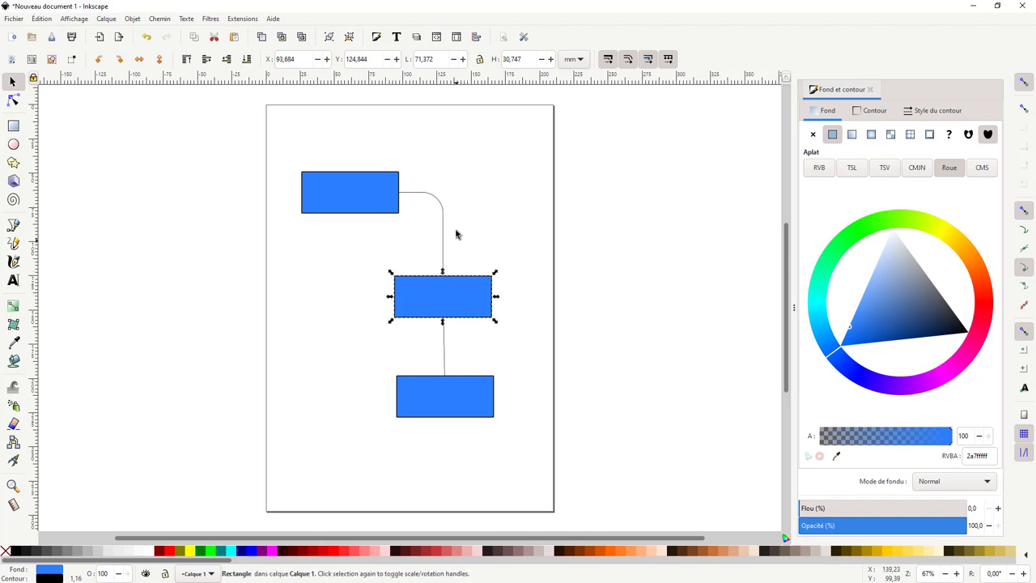
Straighten the upper connector and nudge the middle rectangle slightly left
click(442, 208)
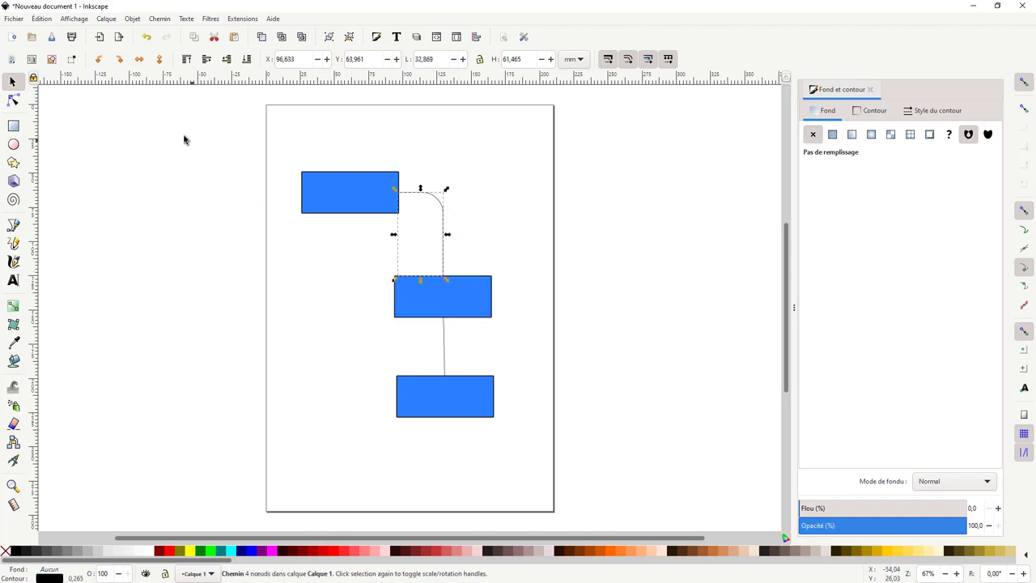
click(13, 441)
click(51, 59)
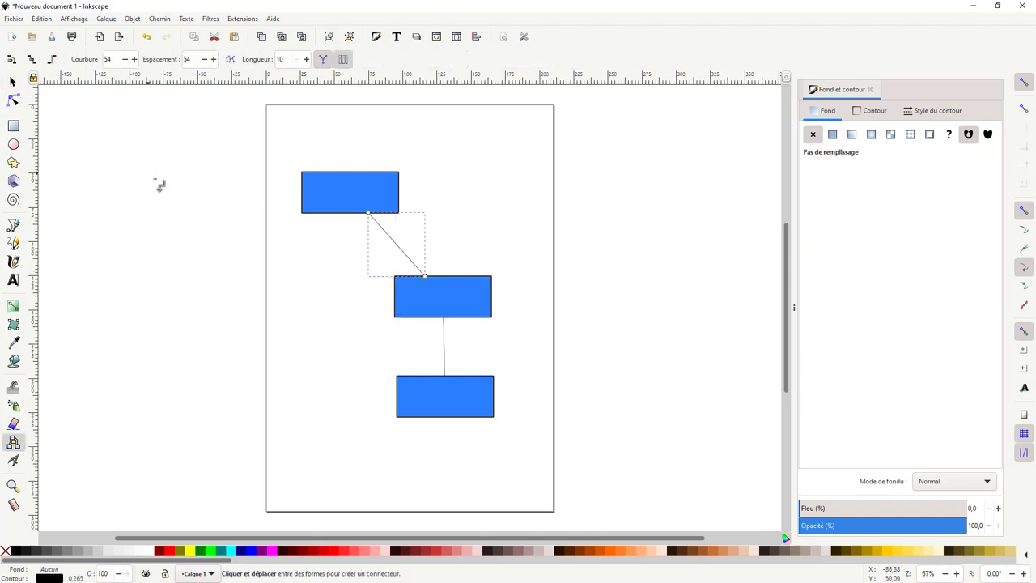
click(13, 82)
click(342, 309)
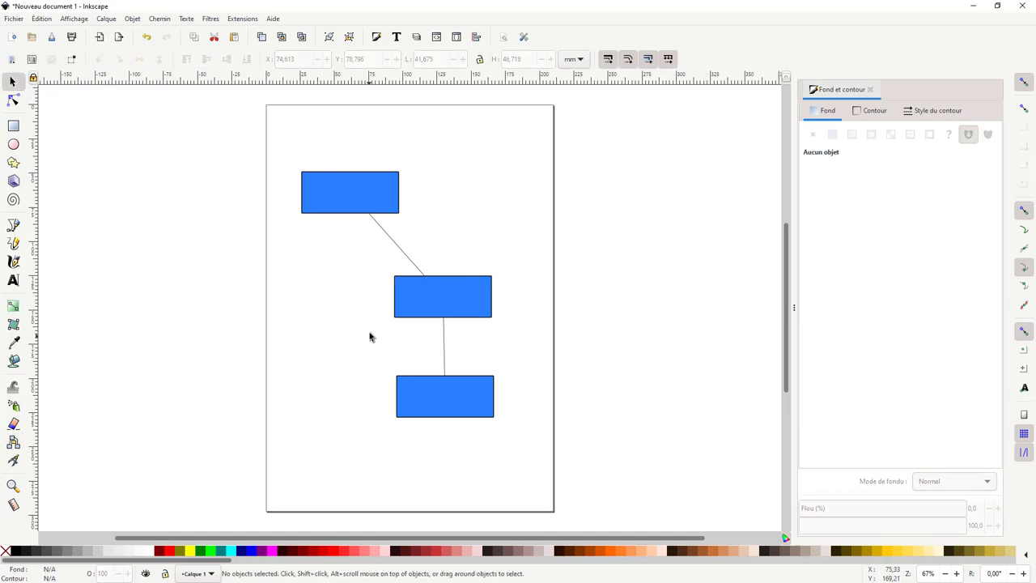
drag(446, 298, 438, 296)
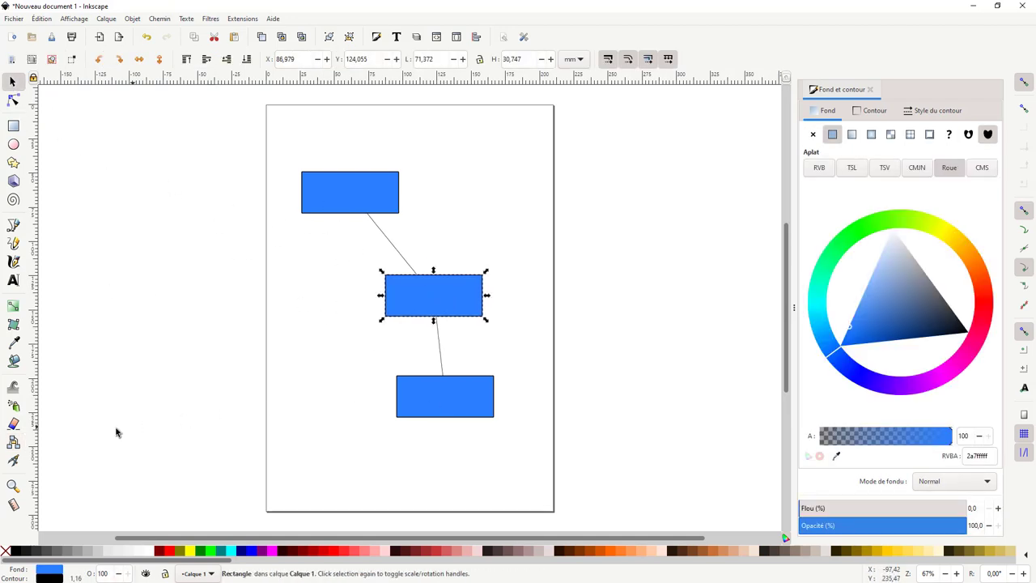
Draw a straight connector from the top rectangle to the bottom one, then select the middle rectangle
click(14, 443)
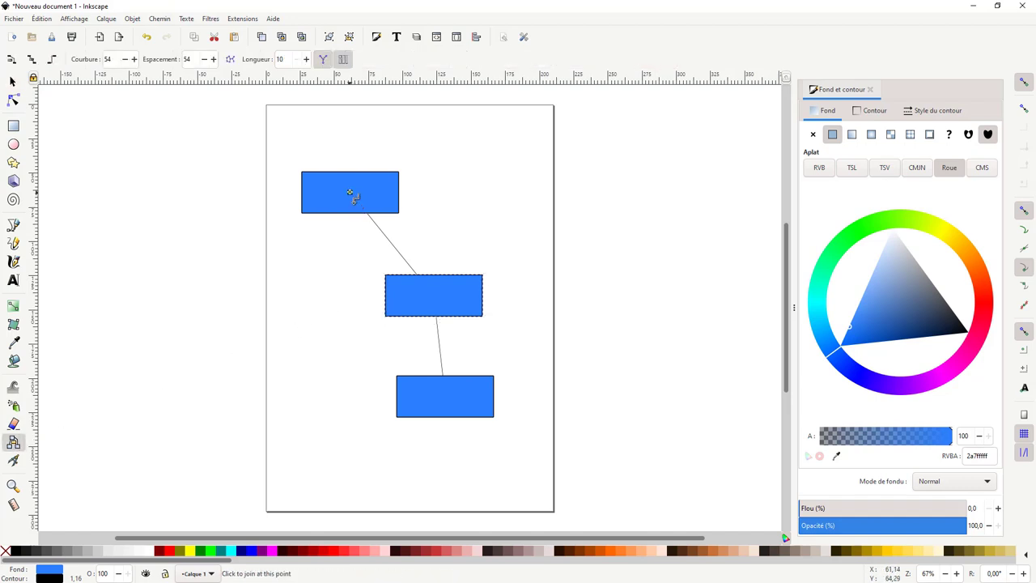
mouse_move(349, 193)
mouse_down()
mouse_move(437, 394)
mouse_move(443, 383)
mouse_up()
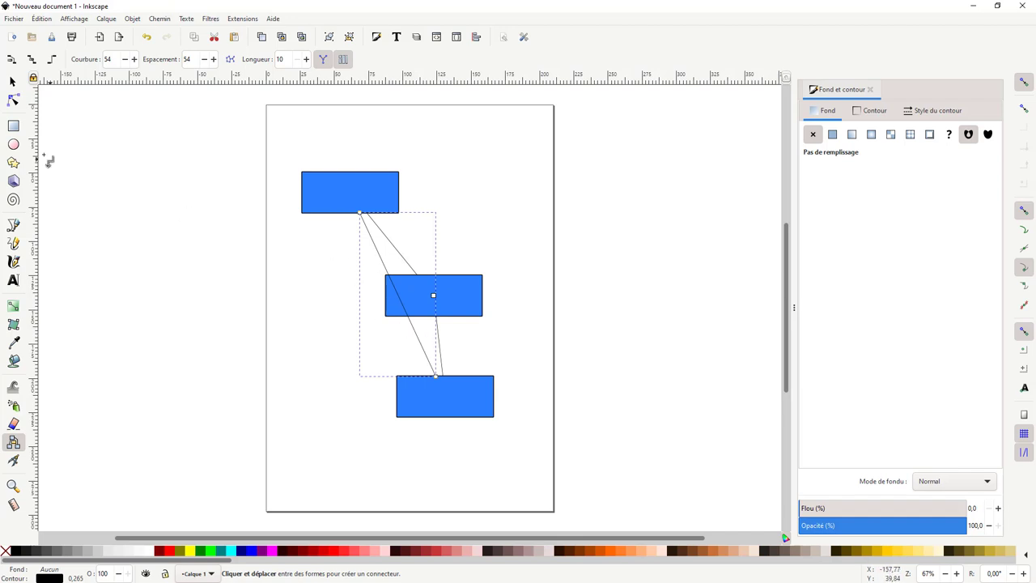
click(12, 81)
click(458, 290)
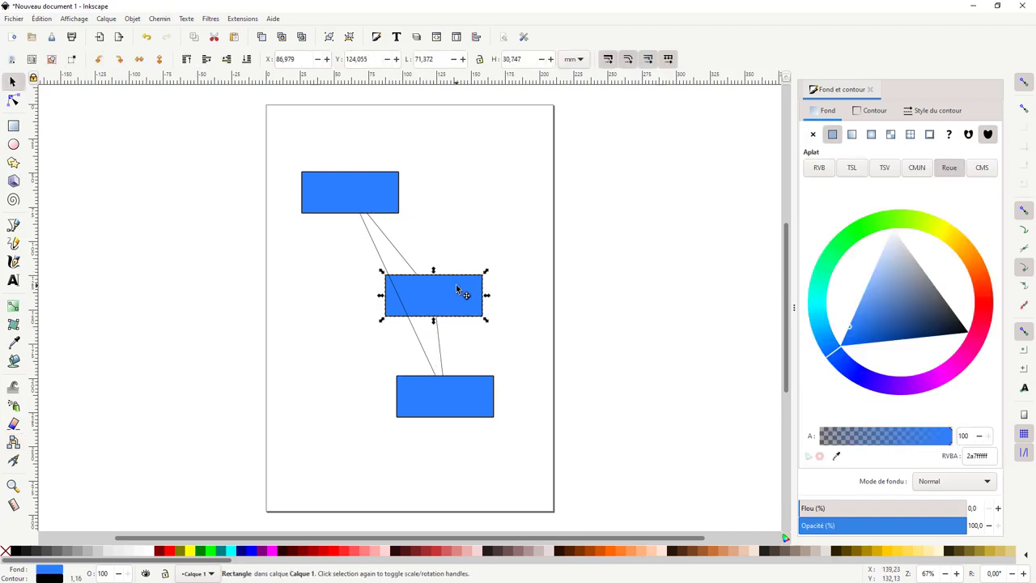
click(13, 442)
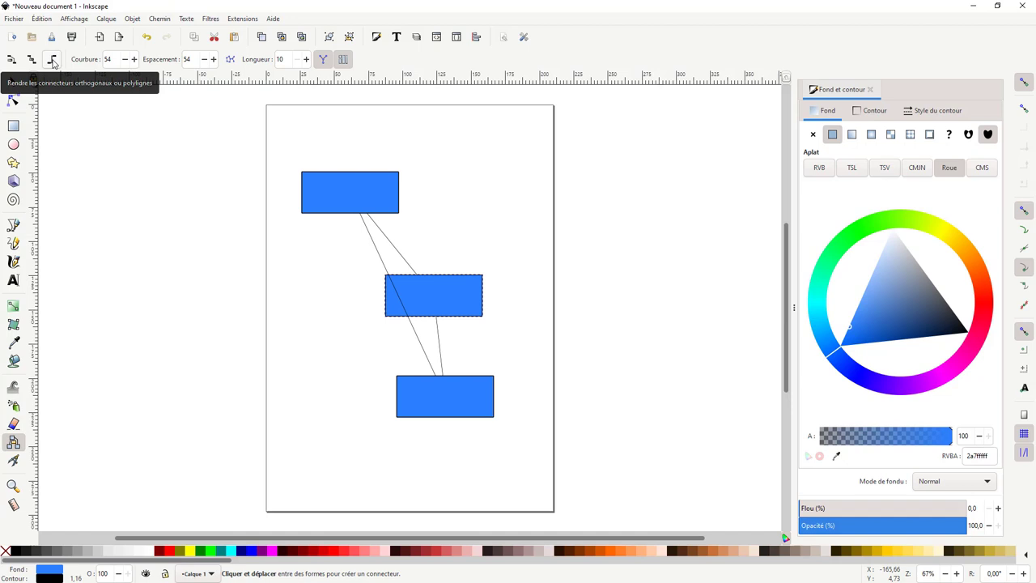
Make connectors avoid the middle rectangle and move the bottom rectangle slightly up
click(12, 61)
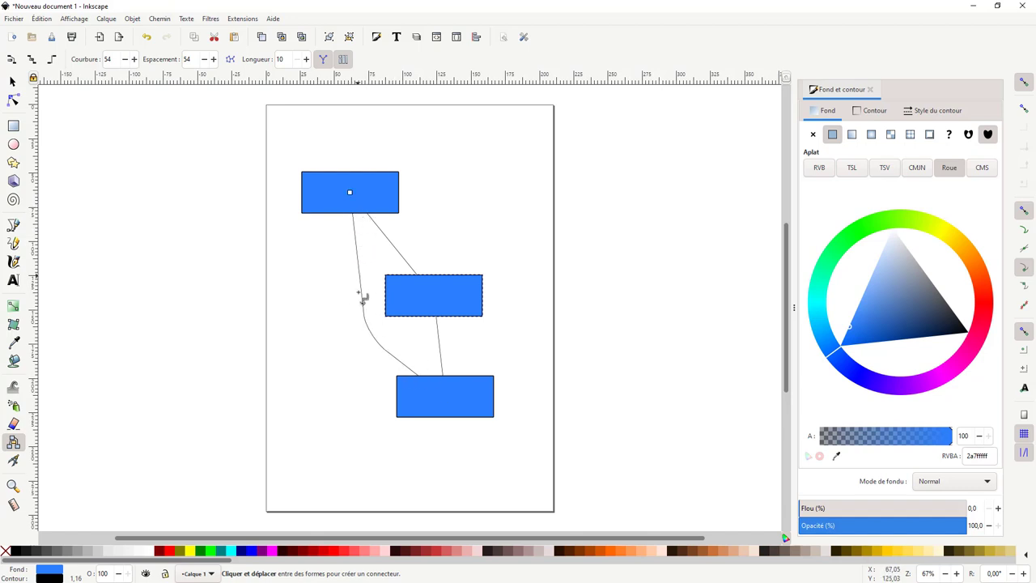
click(12, 82)
click(453, 405)
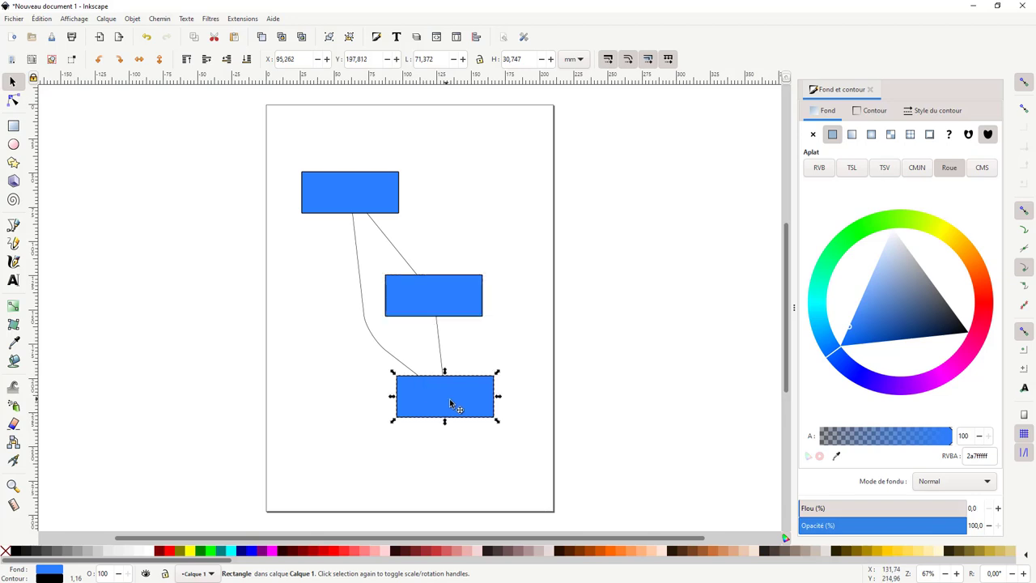
mouse_move(453, 405)
mouse_down()
mouse_move(419, 384)
mouse_move(450, 347)
mouse_move(472, 370)
mouse_move(531, 295)
mouse_move(511, 339)
mouse_move(439, 391)
mouse_move(462, 419)
mouse_move(447, 389)
mouse_up()
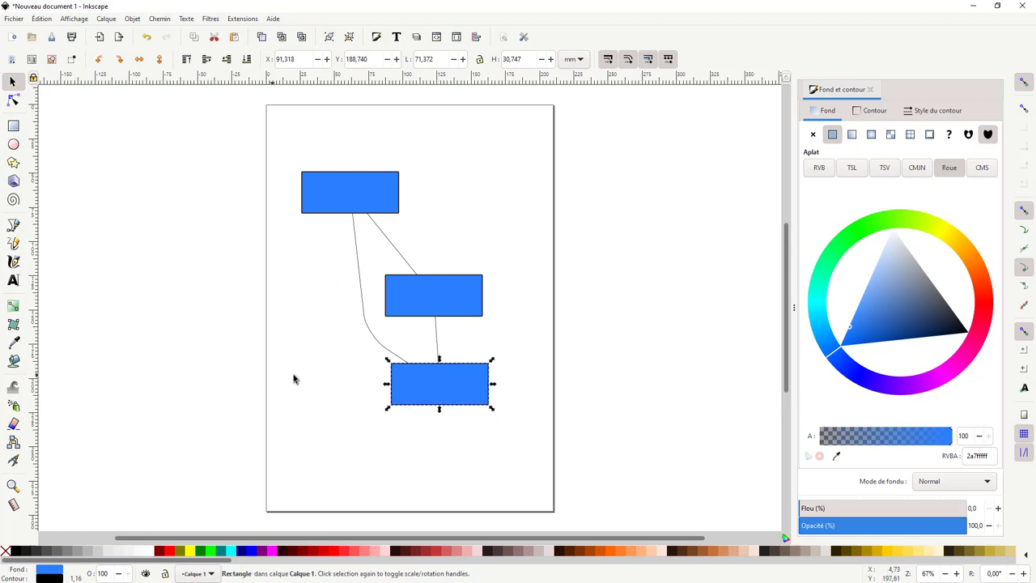
With the middle rectangle selected, re-apply avoidance and raise connector spacing to 61
click(415, 297)
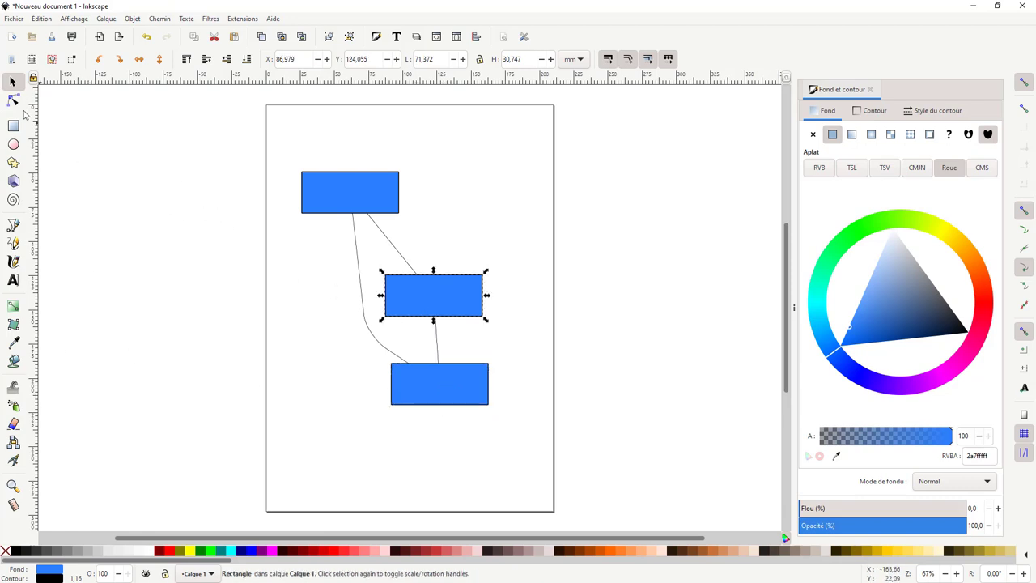
click(13, 442)
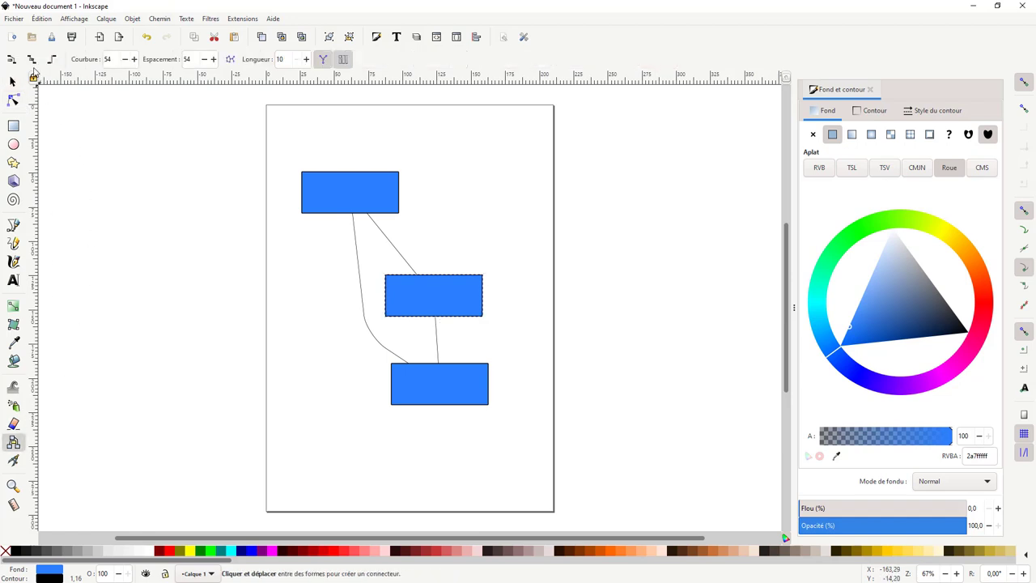
click(32, 60)
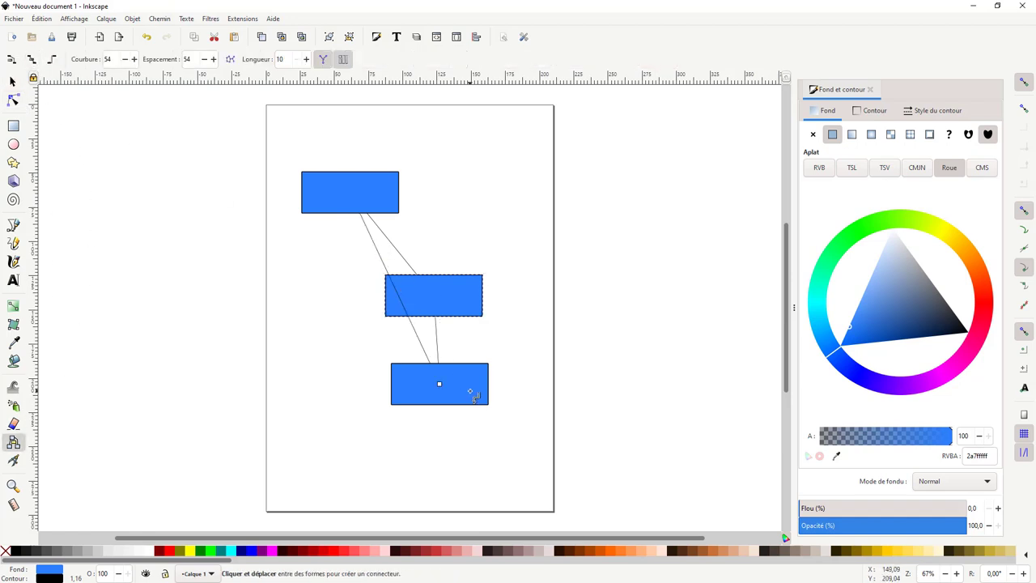
click(11, 59)
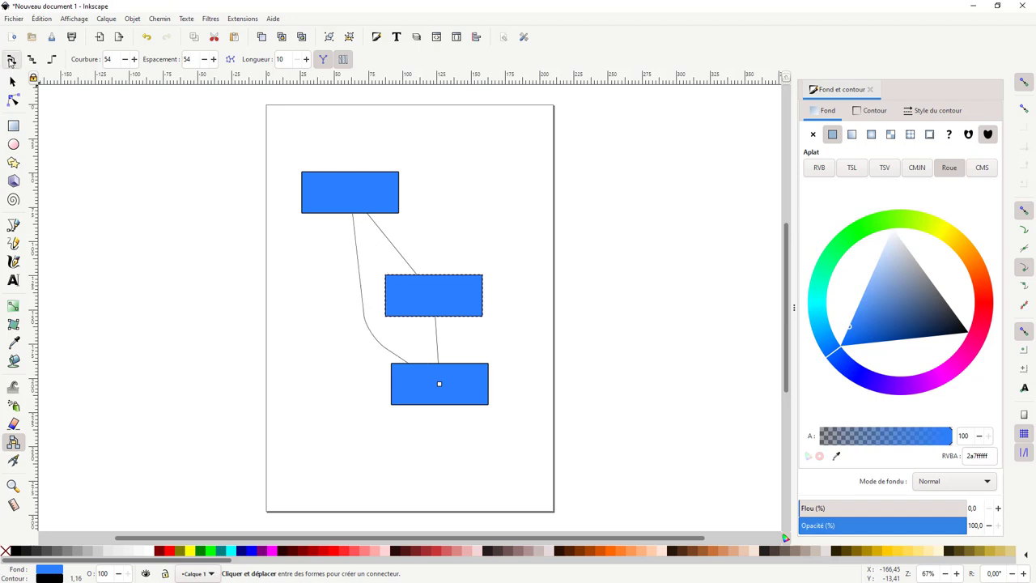
click(214, 59)
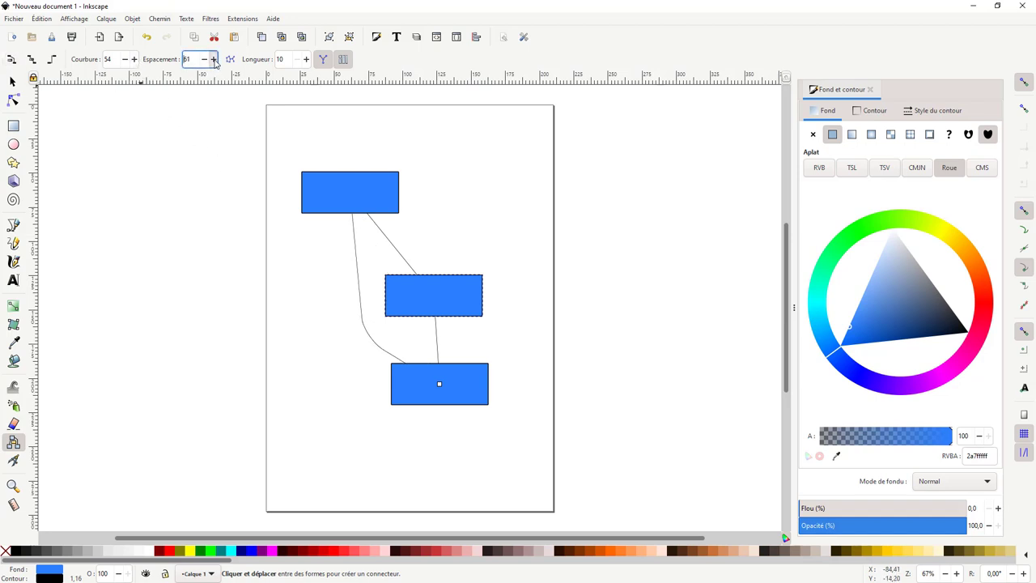
Vary connector spacing up to 100, down to 0 and back, then ignore the middle rectangle
click(214, 59)
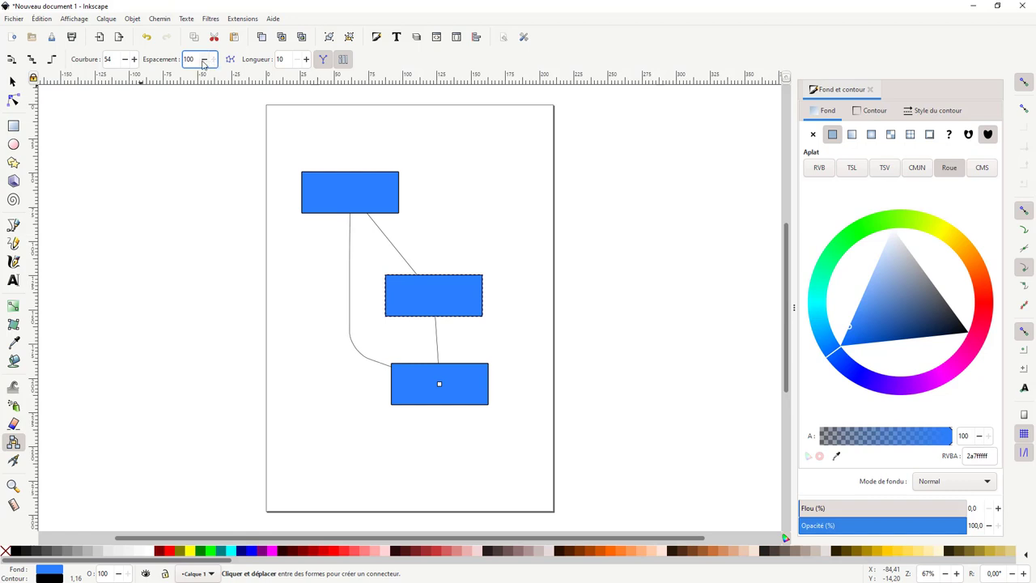
click(205, 61)
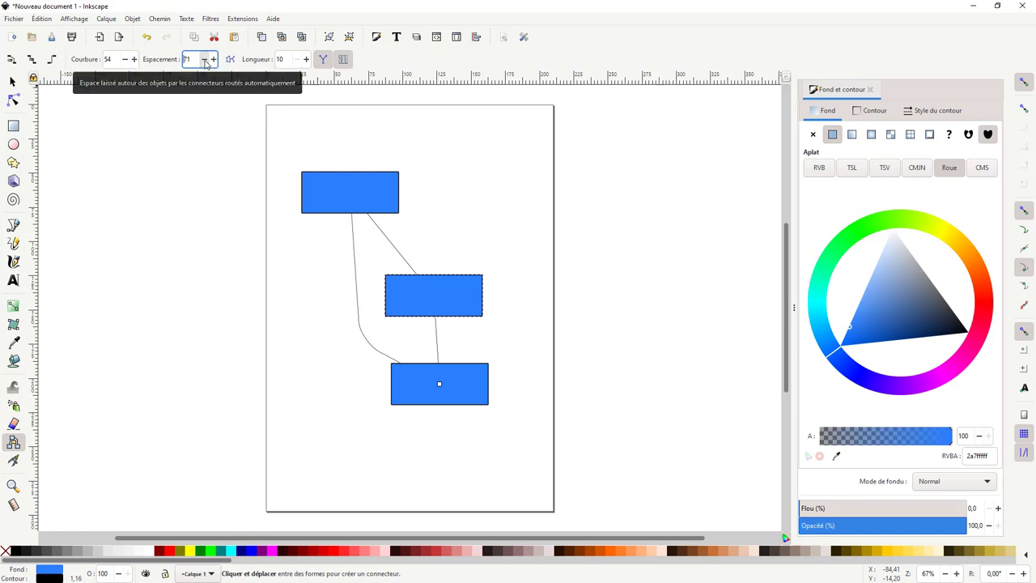
click(204, 61)
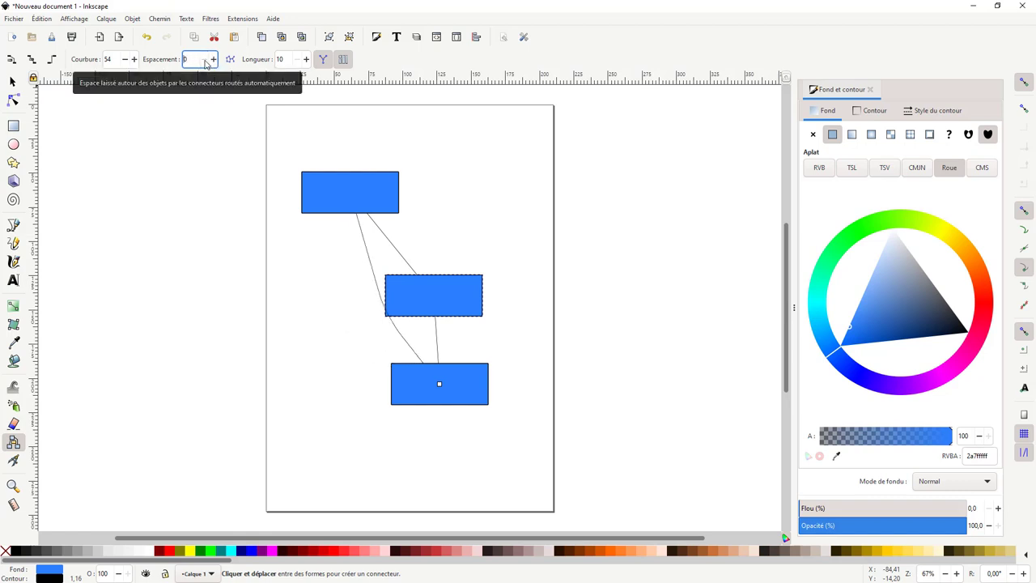
click(214, 59)
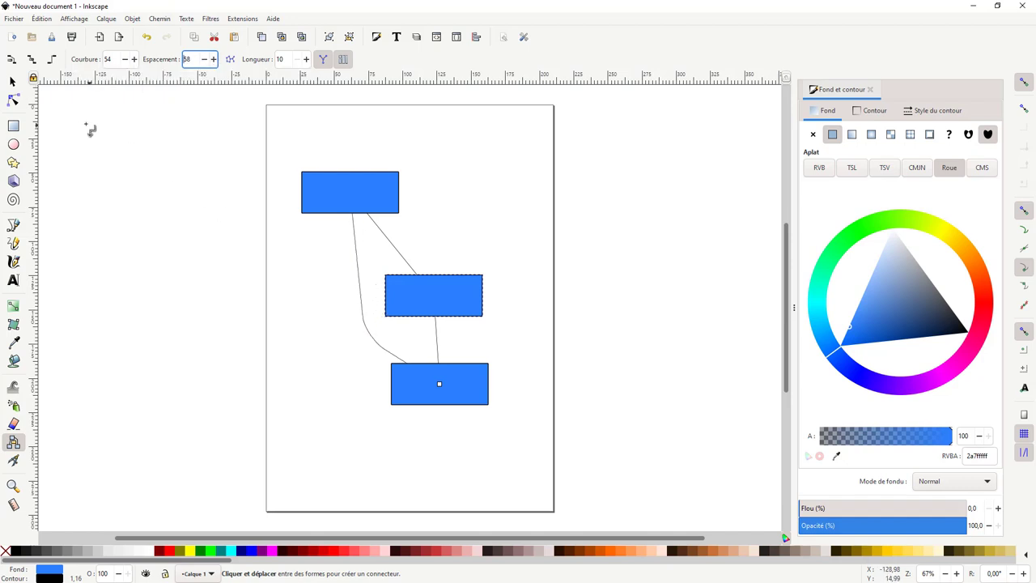
click(32, 60)
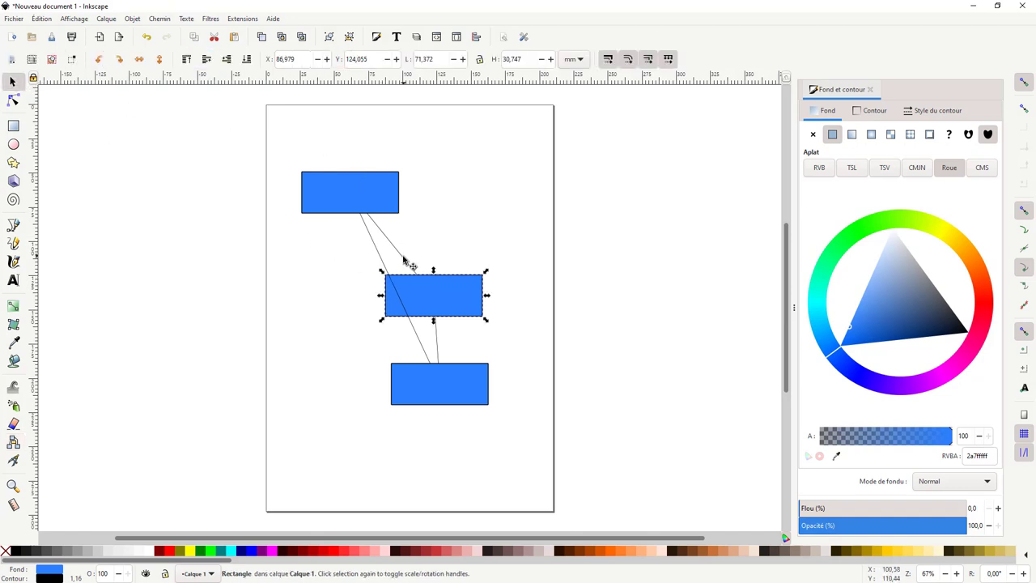
Give the top-to-middle connector a 1.465 mm stroke, square start marker and arrowhead end
click(410, 264)
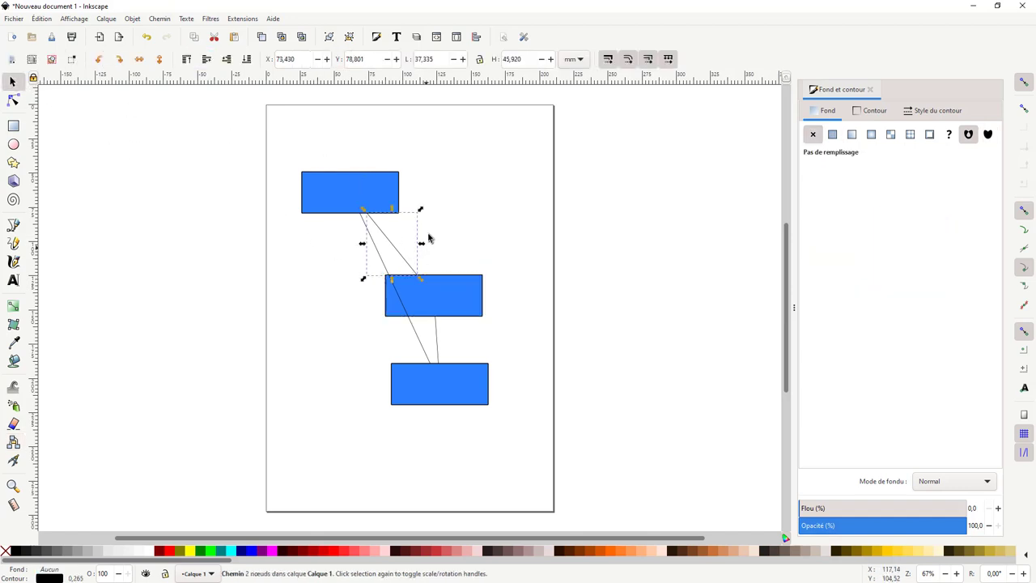
click(928, 112)
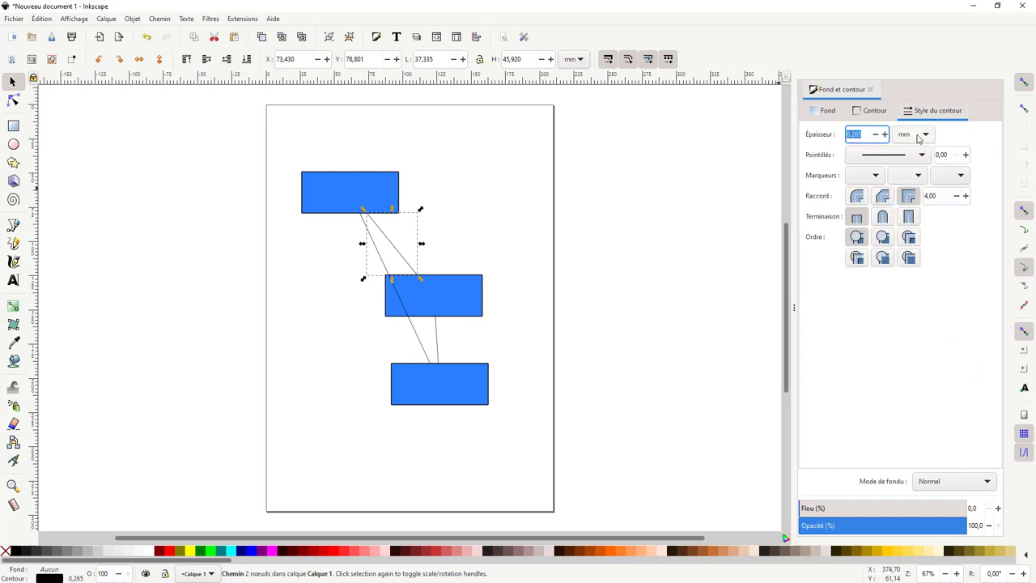
scroll(885, 136, up, 12)
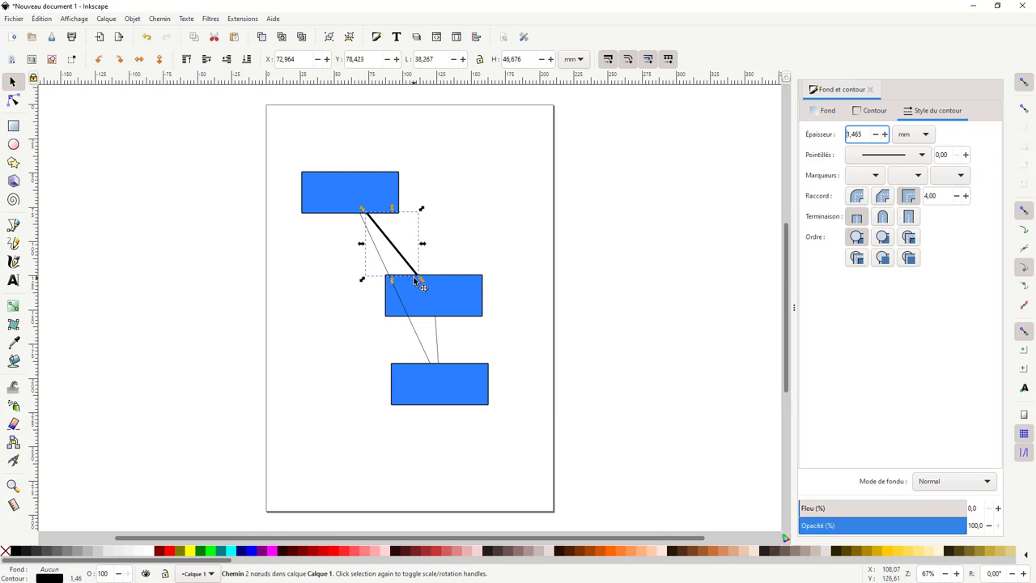
click(881, 177)
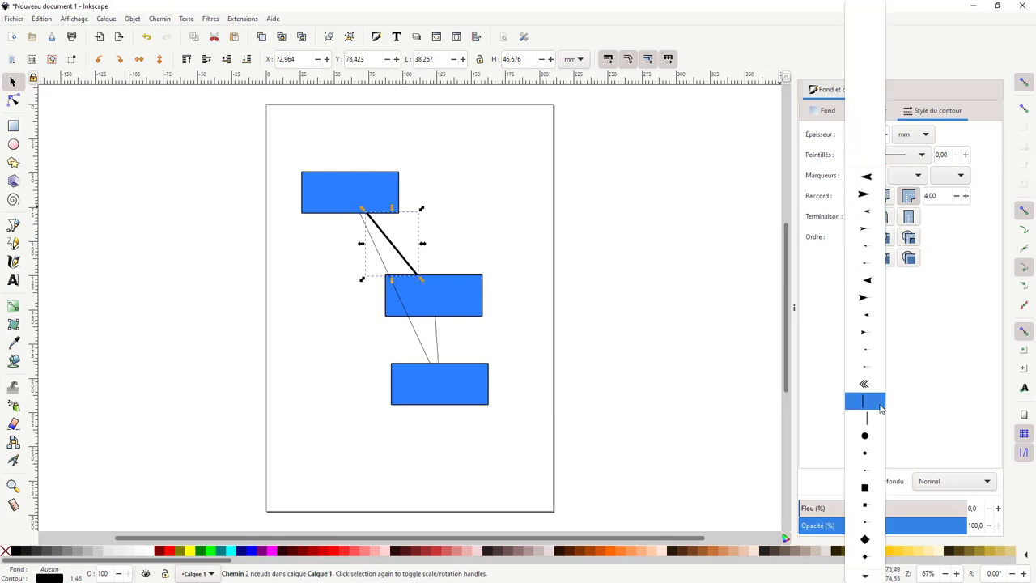
click(868, 485)
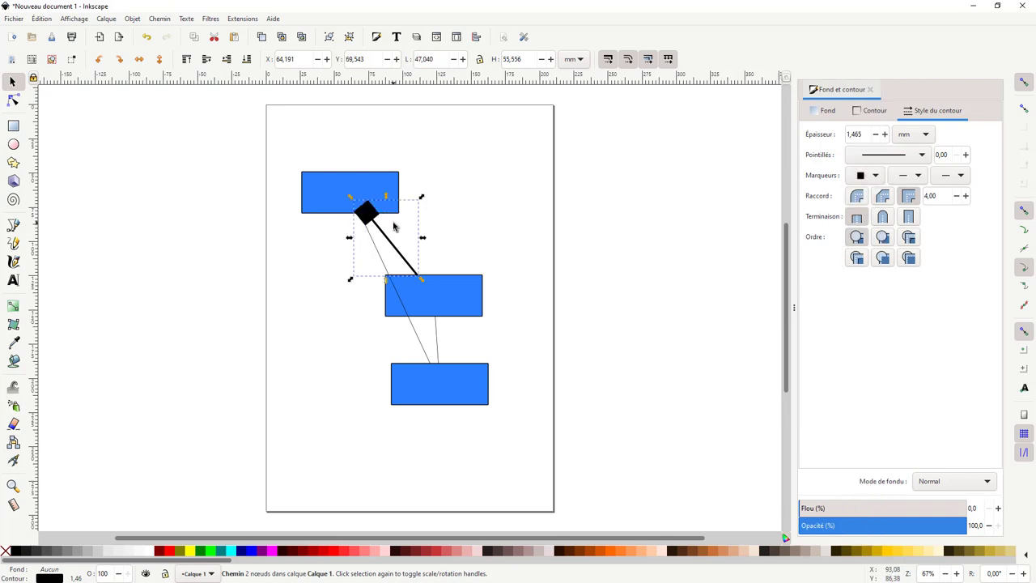
click(949, 177)
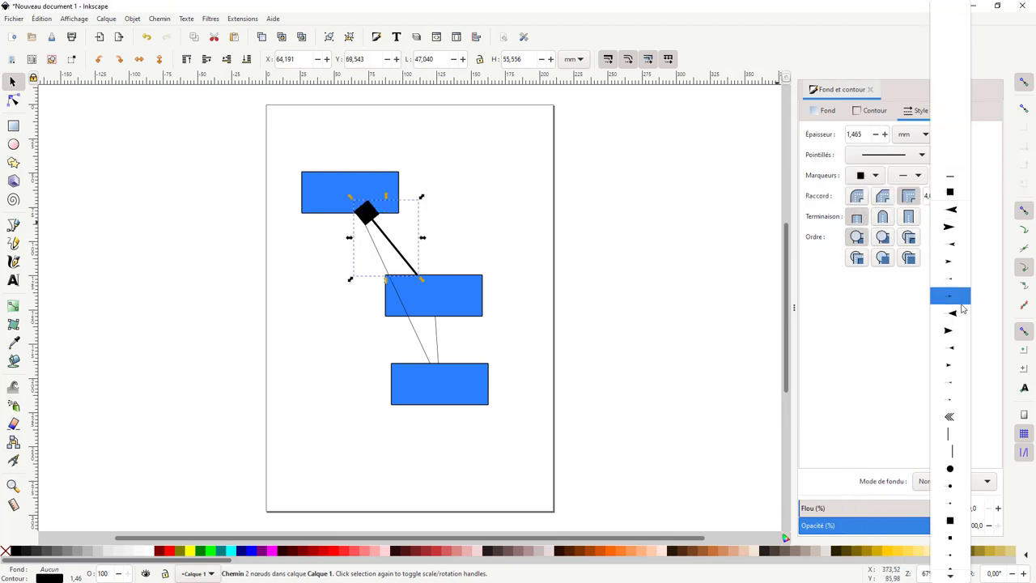
click(954, 332)
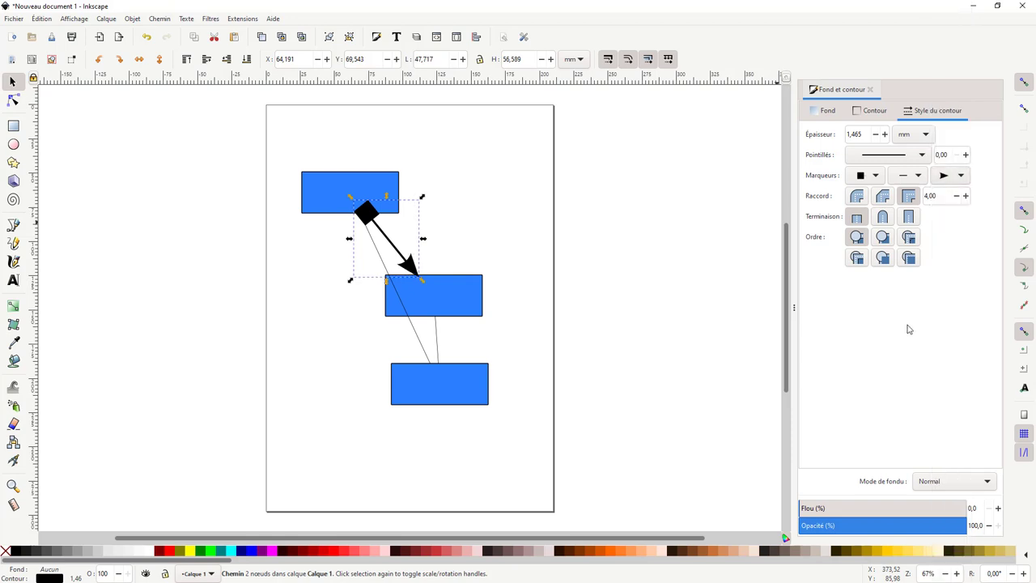
click(498, 261)
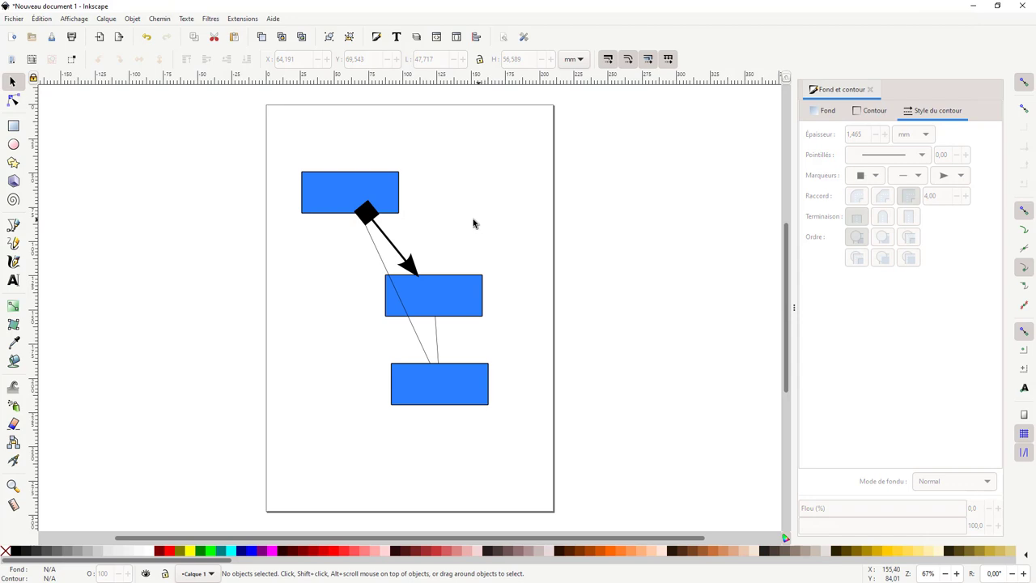
Make connectors orthogonal and move the middle rectangle up and to the right
click(446, 309)
click(13, 441)
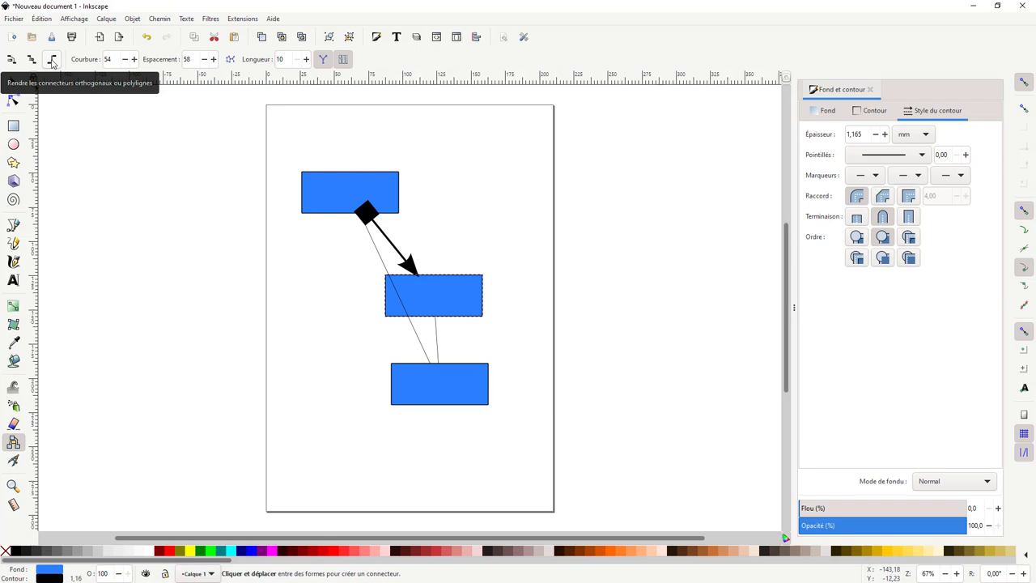
click(51, 60)
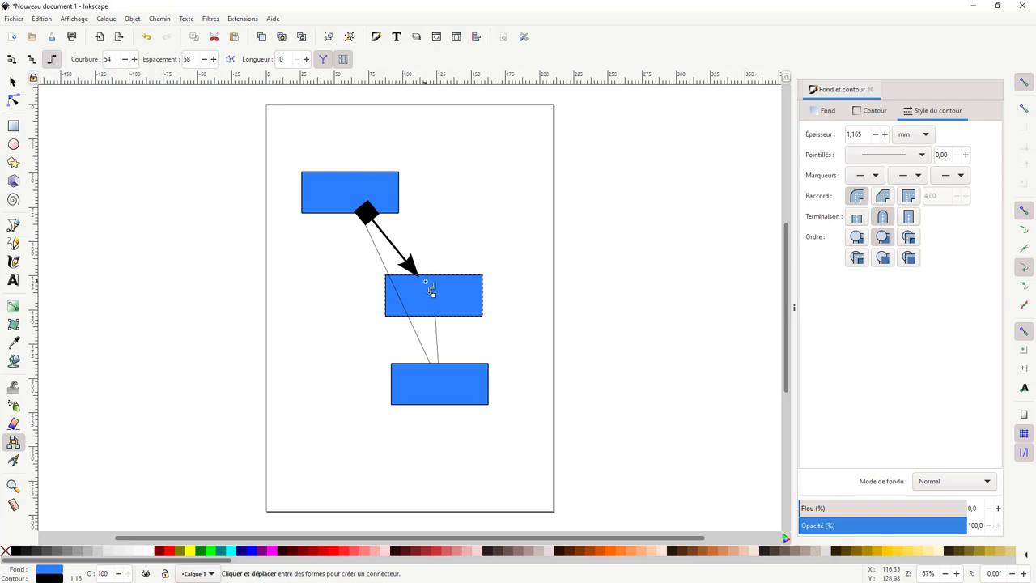
click(12, 81)
mouse_move(438, 293)
mouse_down()
mouse_move(414, 301)
mouse_move(461, 282)
mouse_up()
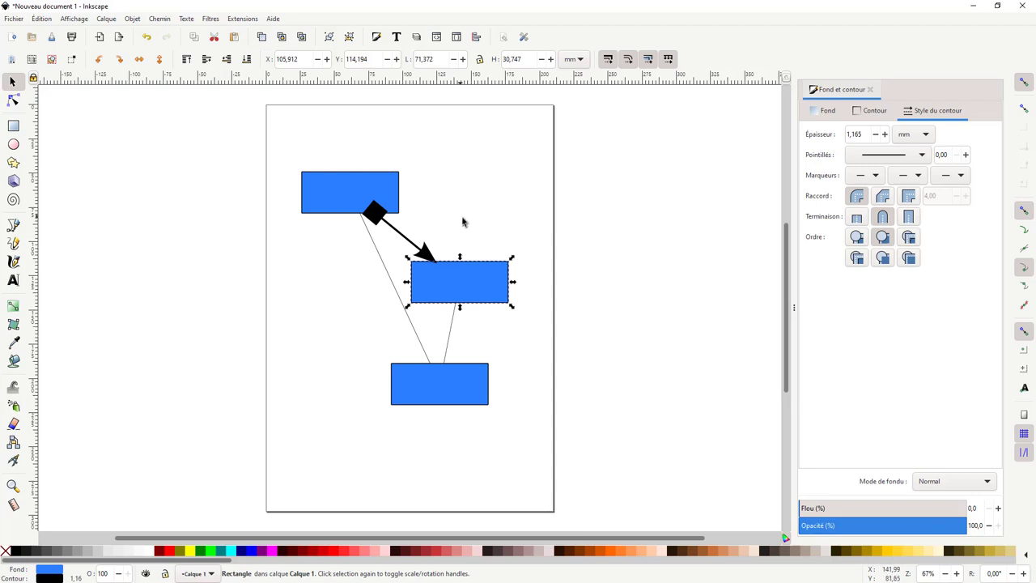
Thin the arrow to 0.565 mm, make it right-angled, and reduce its bend curvature
click(406, 241)
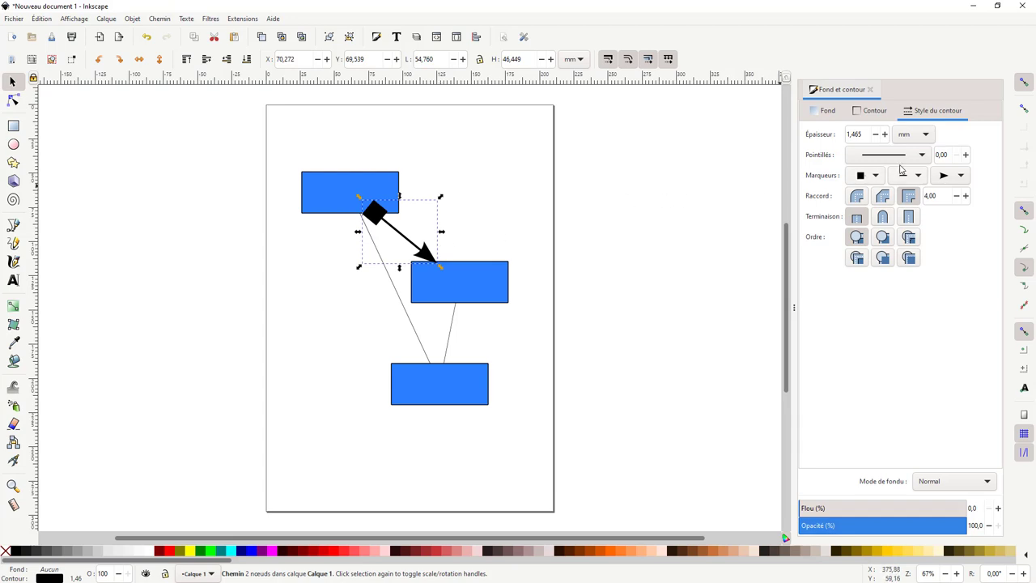
click(874, 135)
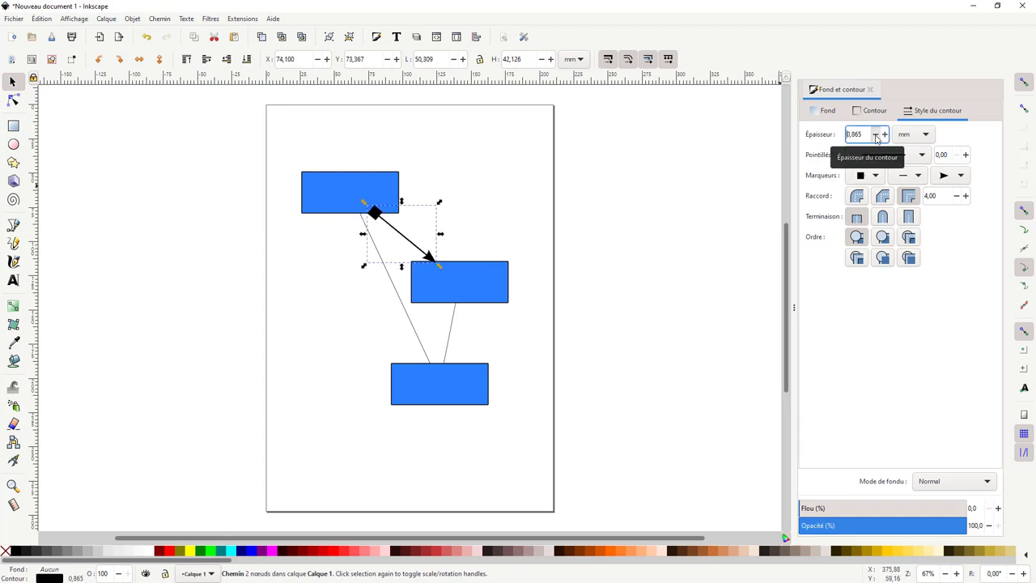
click(874, 135)
click(875, 134)
click(874, 135)
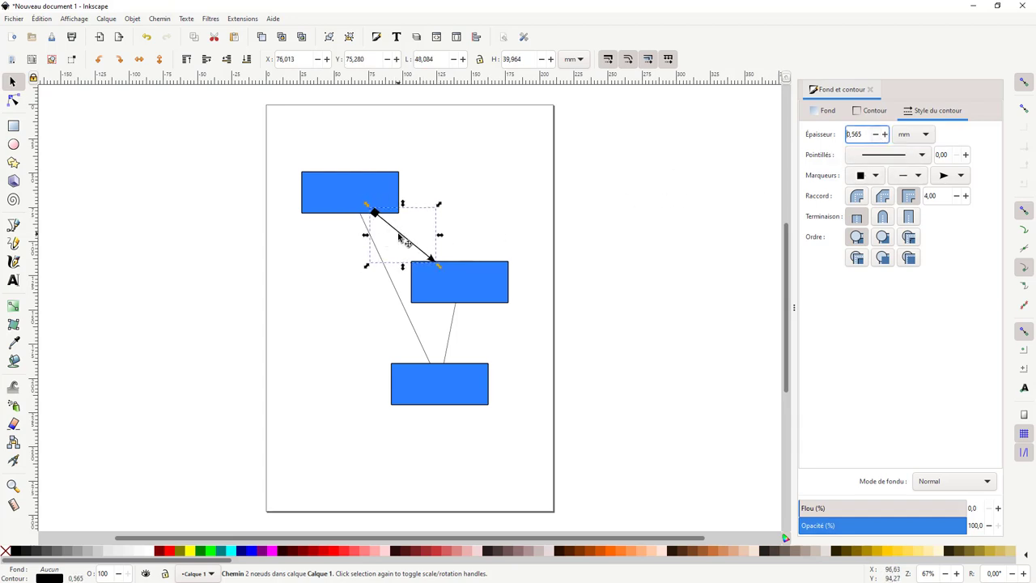
click(13, 441)
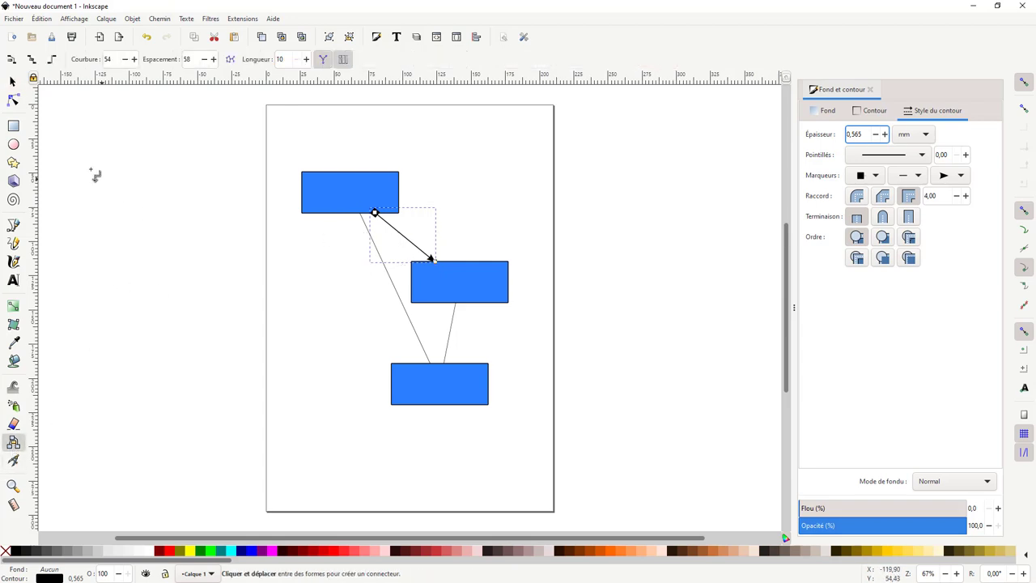
click(51, 59)
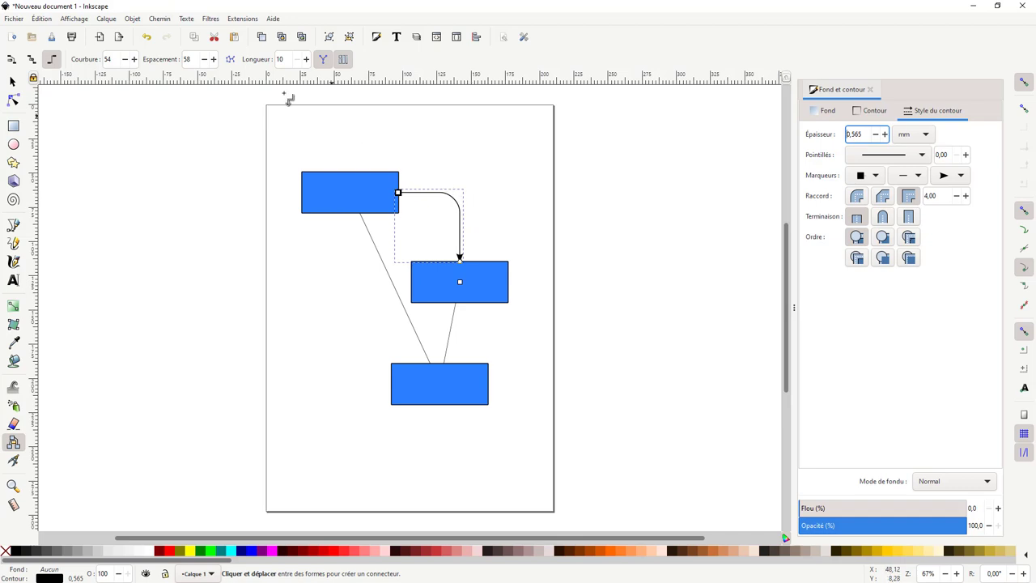
click(125, 60)
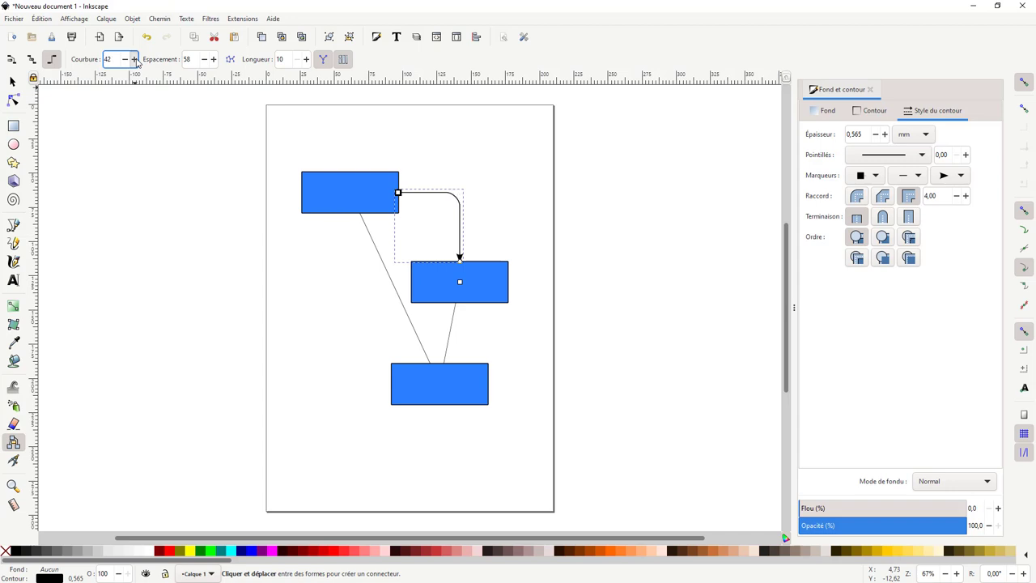
Set connector curvature to 58 and rubber-band select all three boxes with their connectors
text(58)
key(Tab)
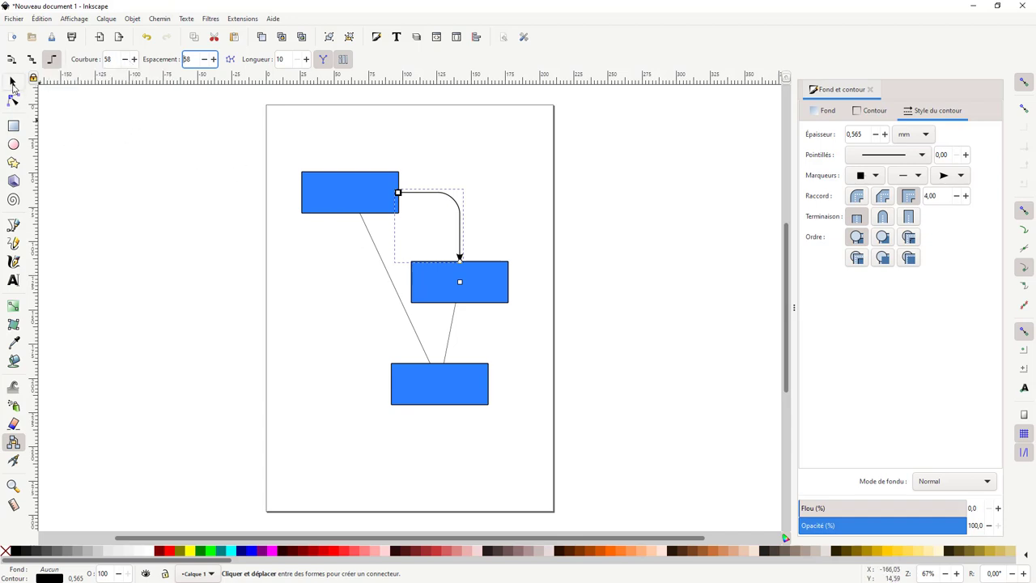
click(12, 81)
drag(280, 146, 529, 446)
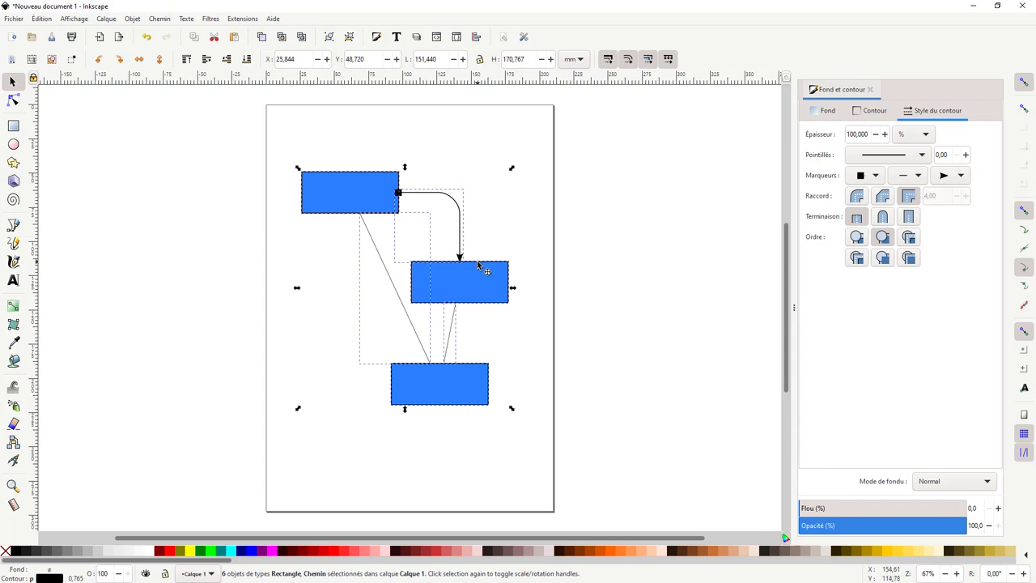
click(13, 442)
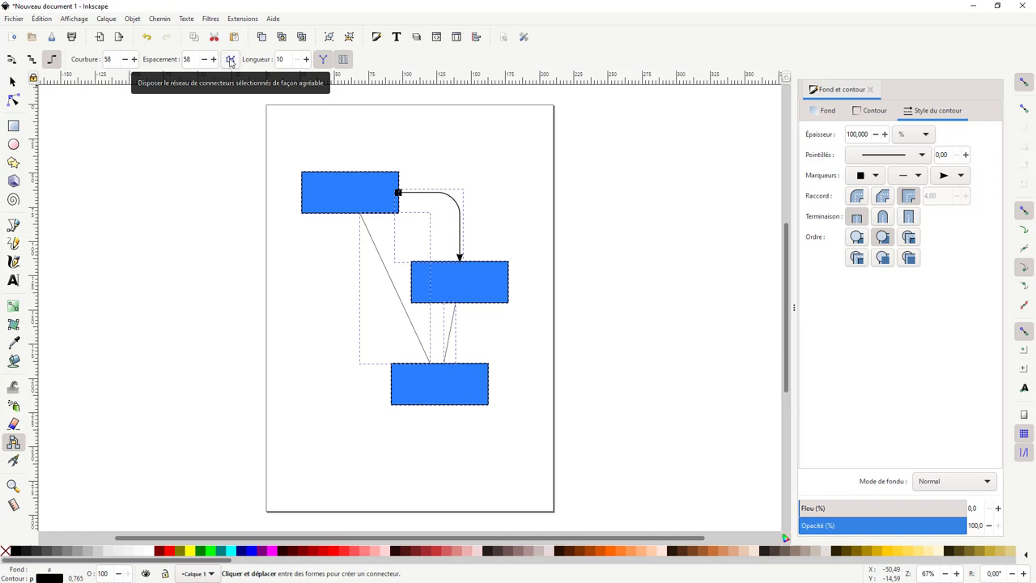
Arrange the three blue boxes into a vertical column with connector length 200
click(230, 60)
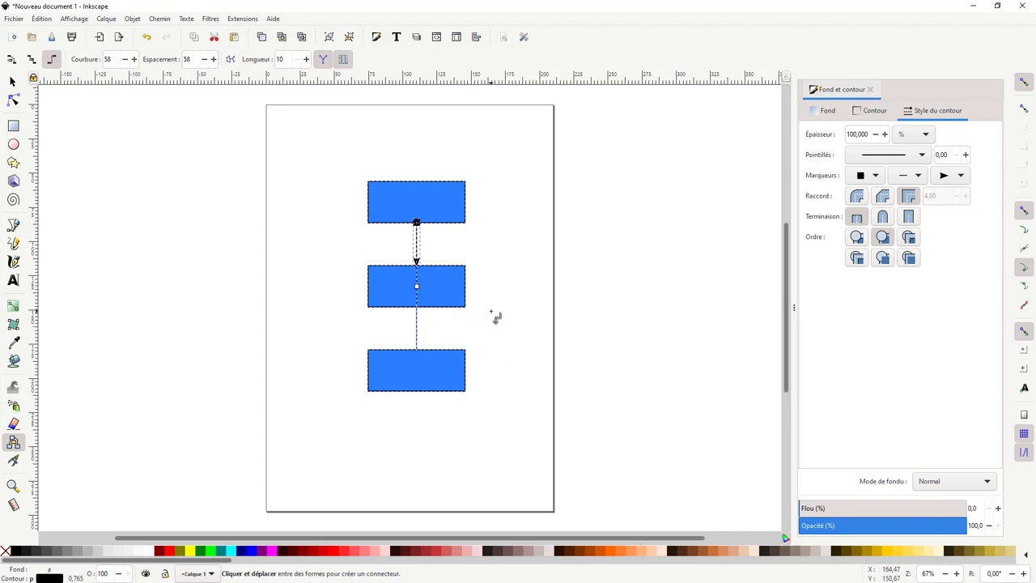
click(306, 60)
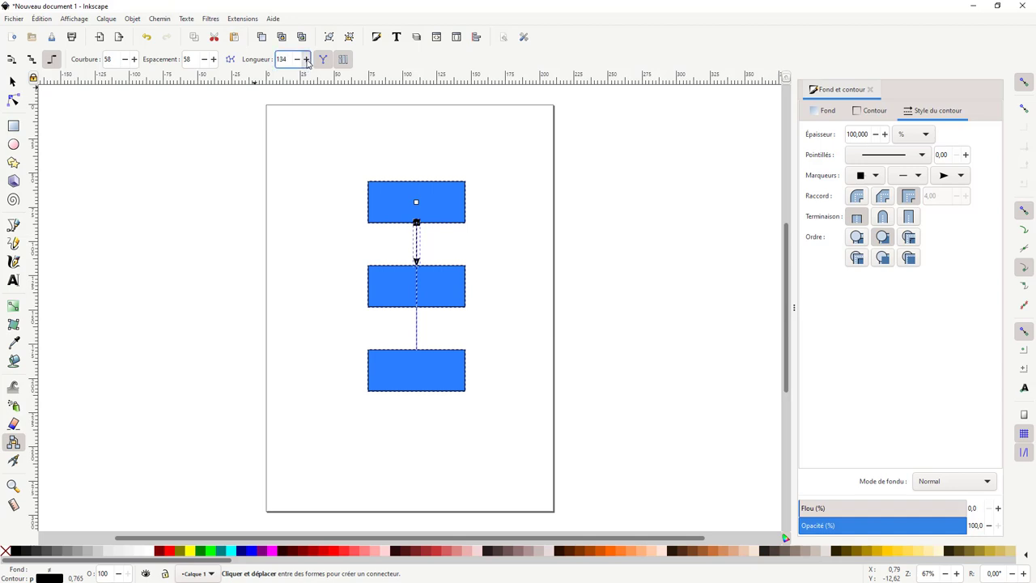
click(306, 59)
click(231, 60)
click(14, 145)
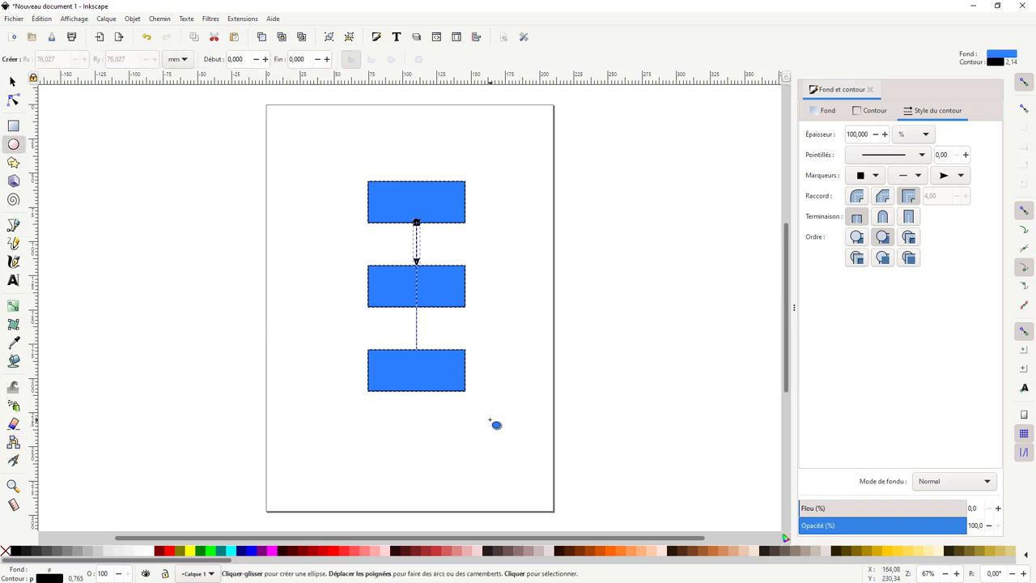
Draw a blue circle at the bottom right and put a duplicate at the bottom left
drag(490, 419, 555, 480)
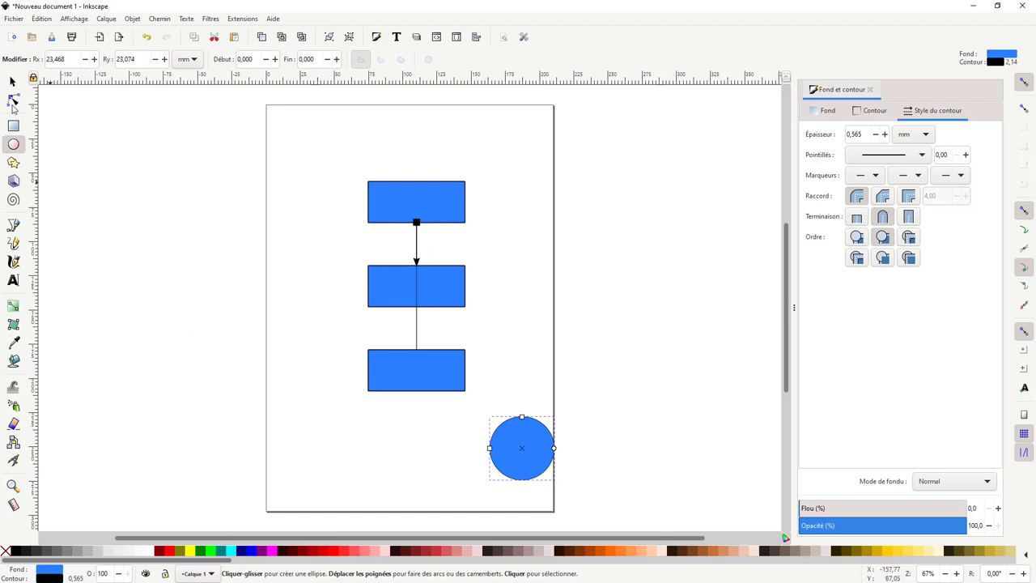
click(12, 82)
key(ctrl+d)
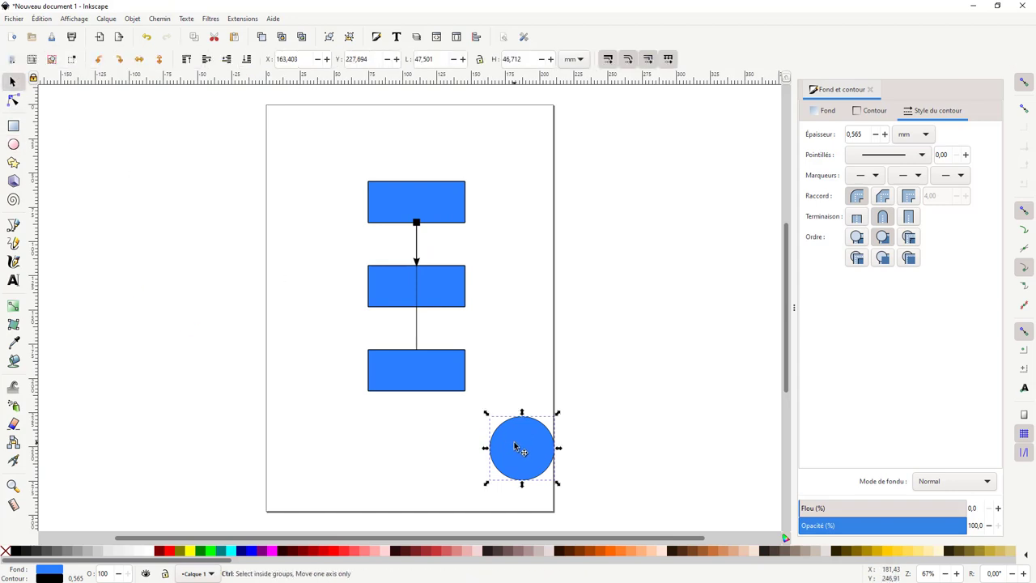
drag(508, 447, 326, 455)
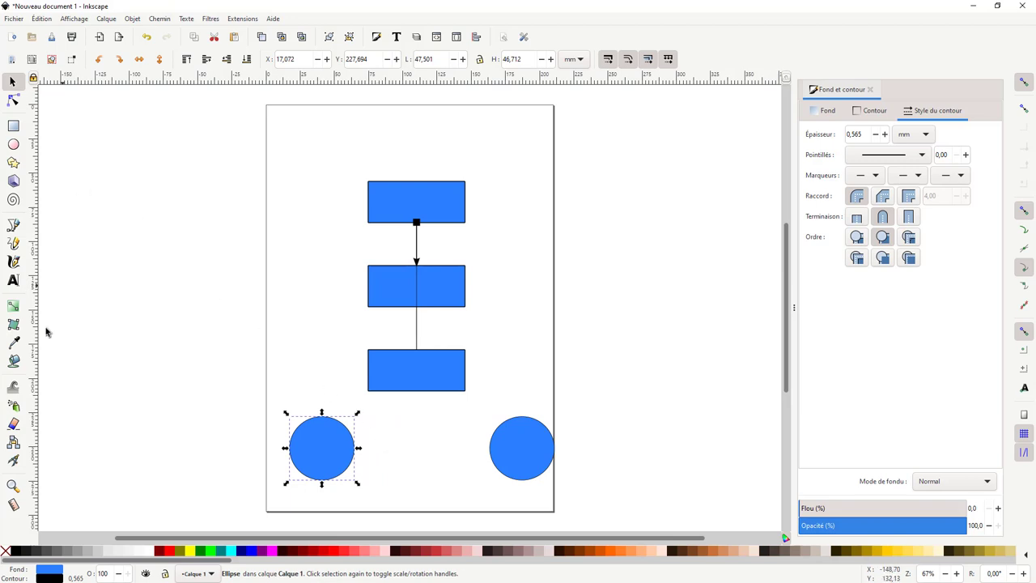
Connect the bottom box to both the left and right circles
click(13, 442)
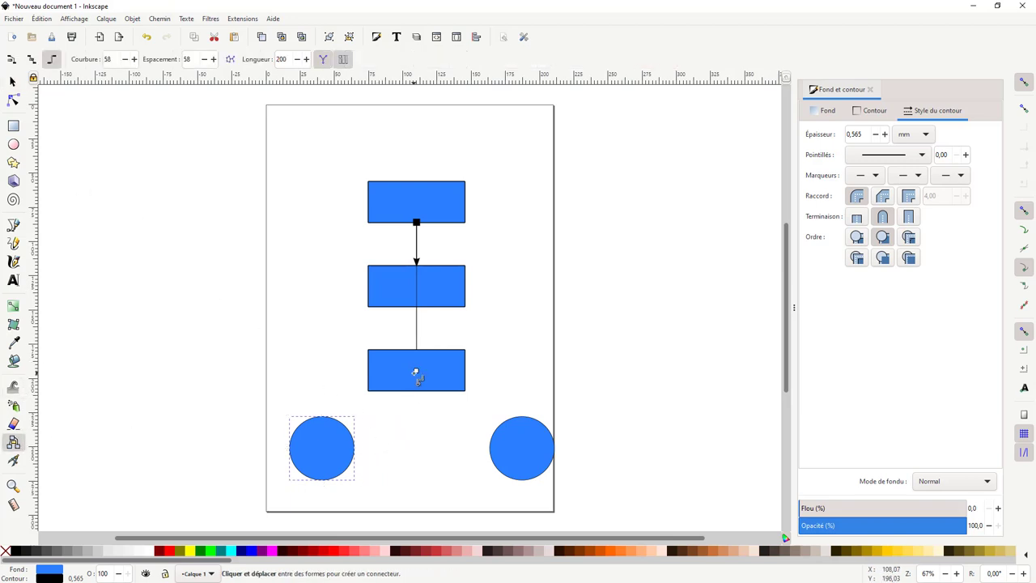
drag(416, 371, 324, 449)
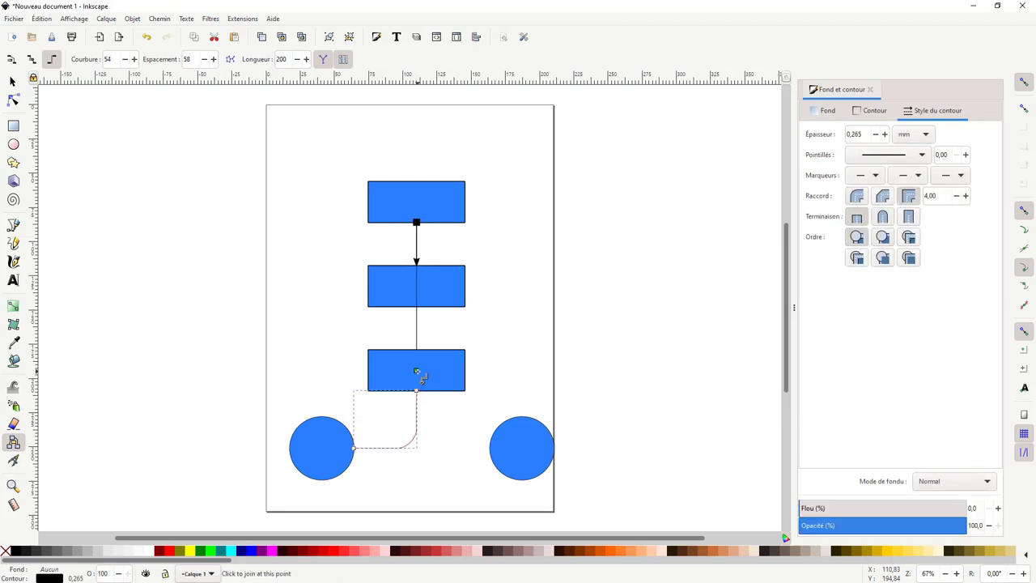
mouse_move(416, 373)
mouse_down()
mouse_move(502, 455)
mouse_move(523, 450)
mouse_up()
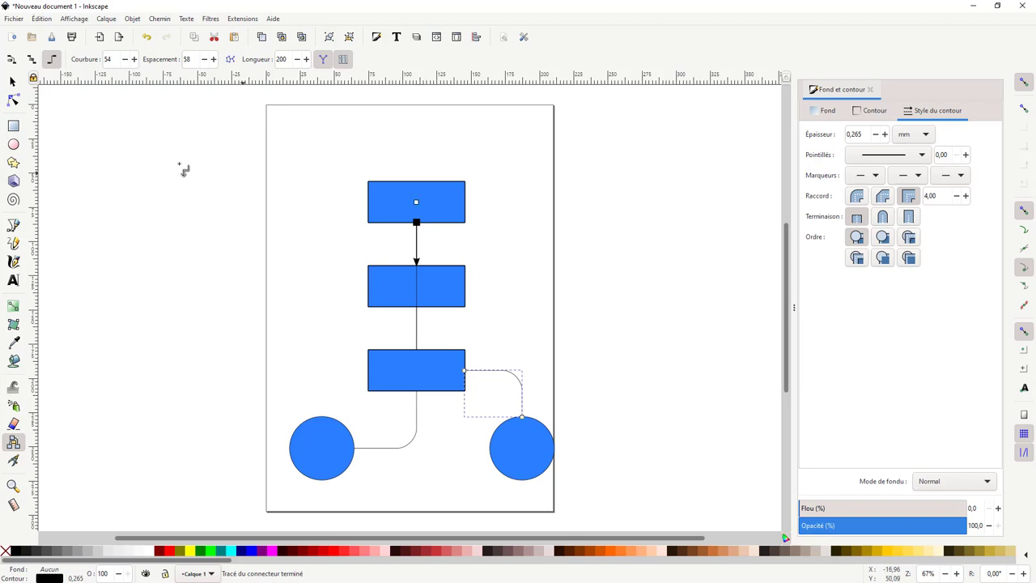
click(12, 82)
Select all ten diagram objects, re-layout the connector network, and reduce connector length to 109
drag(217, 131, 463, 419)
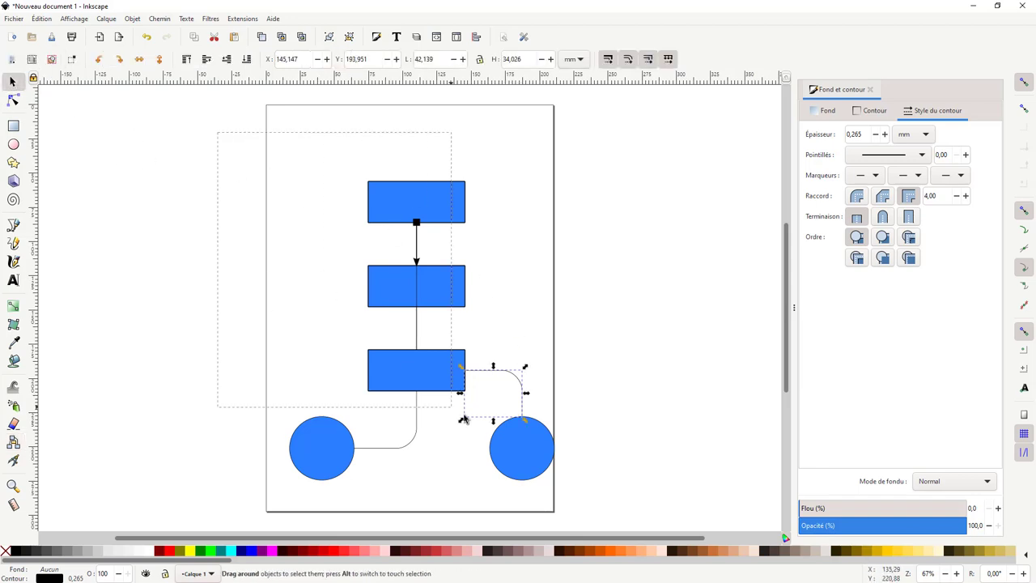
drag(586, 488, 589, 490)
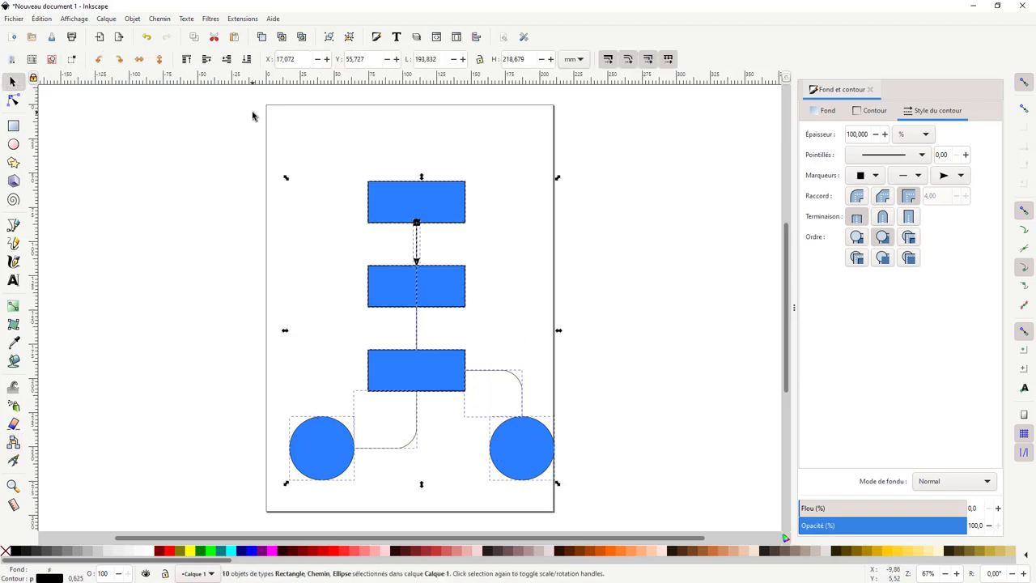
click(13, 441)
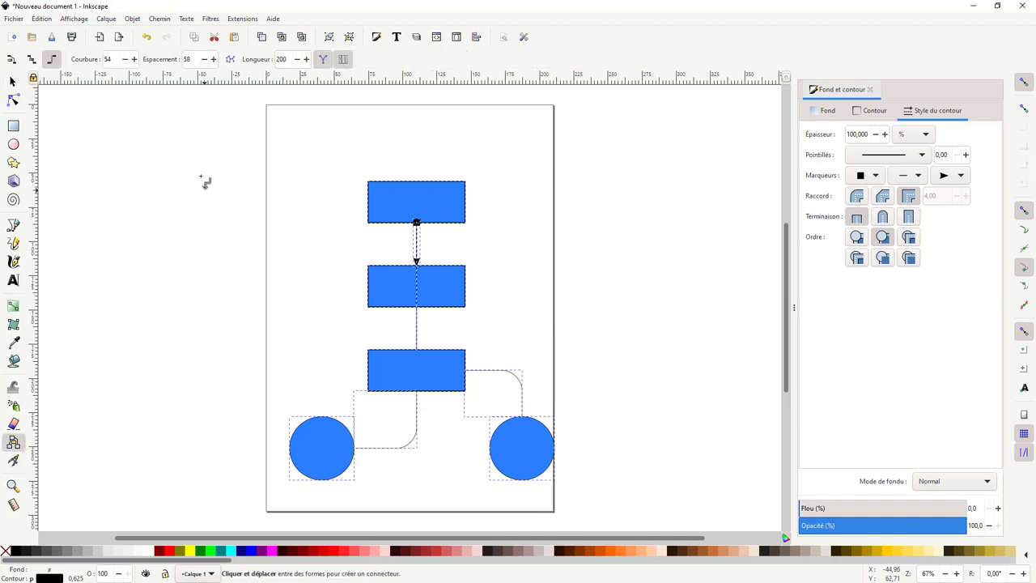
click(231, 60)
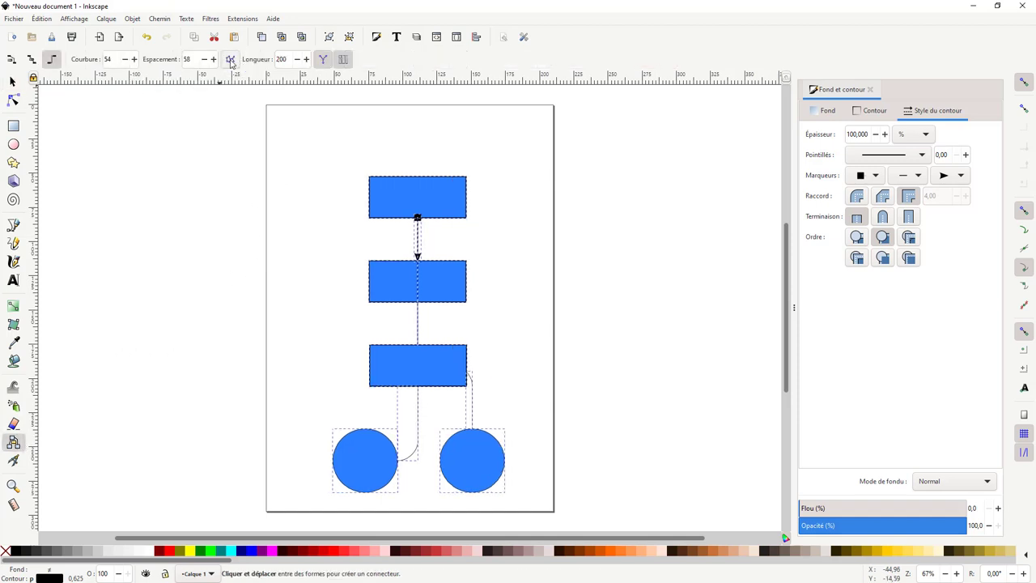
click(297, 59)
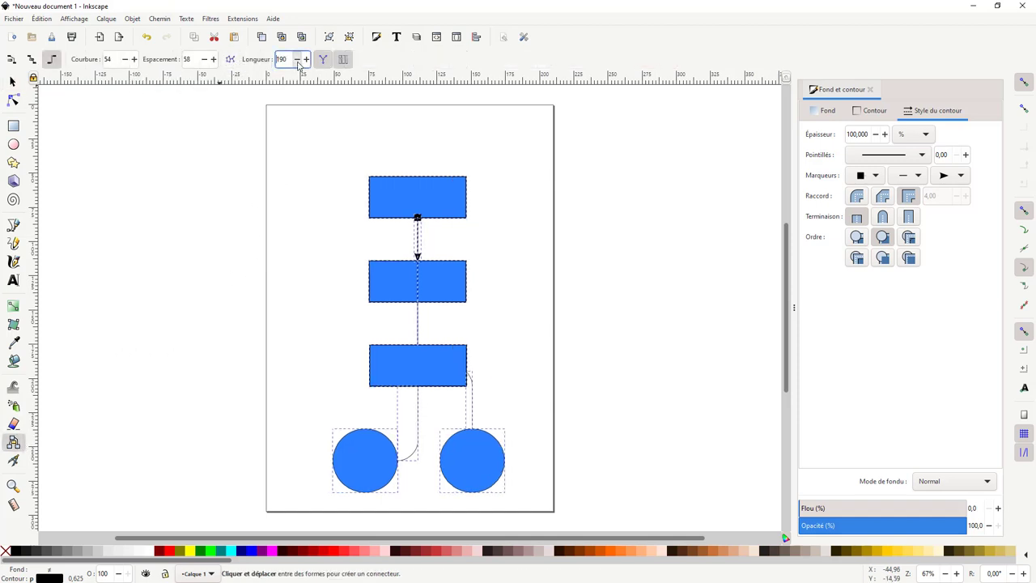
click(297, 59)
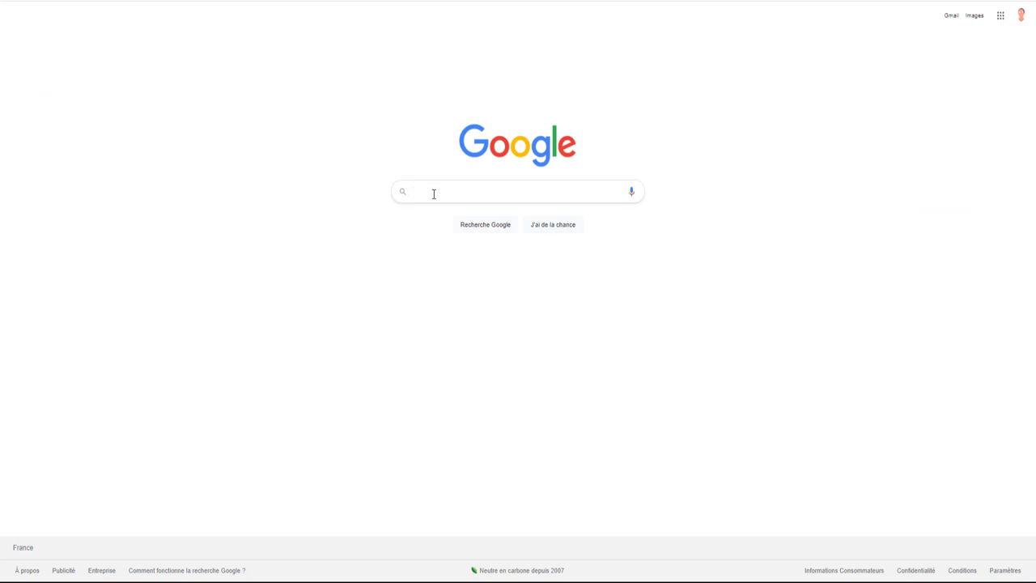
Search Google for 'yed' and open the 'yEd - Graph Editor - yWorks' result
text(ye)
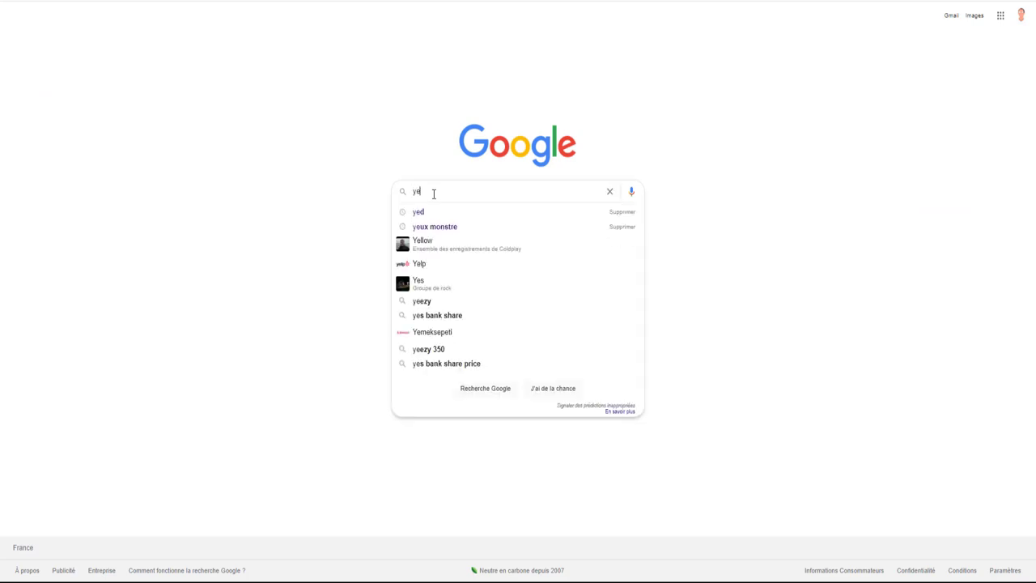
text(d)
key(Return)
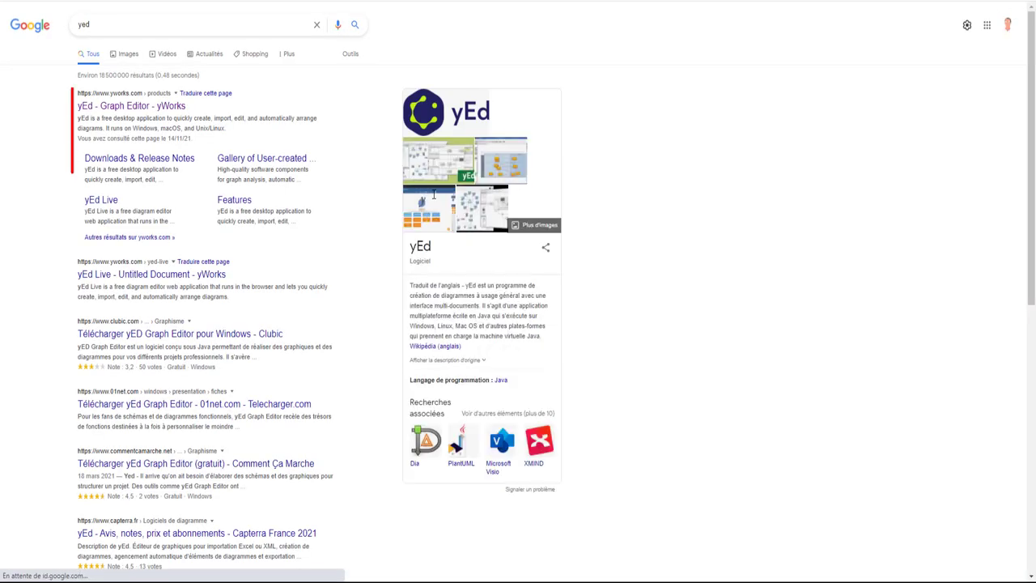
click(135, 111)
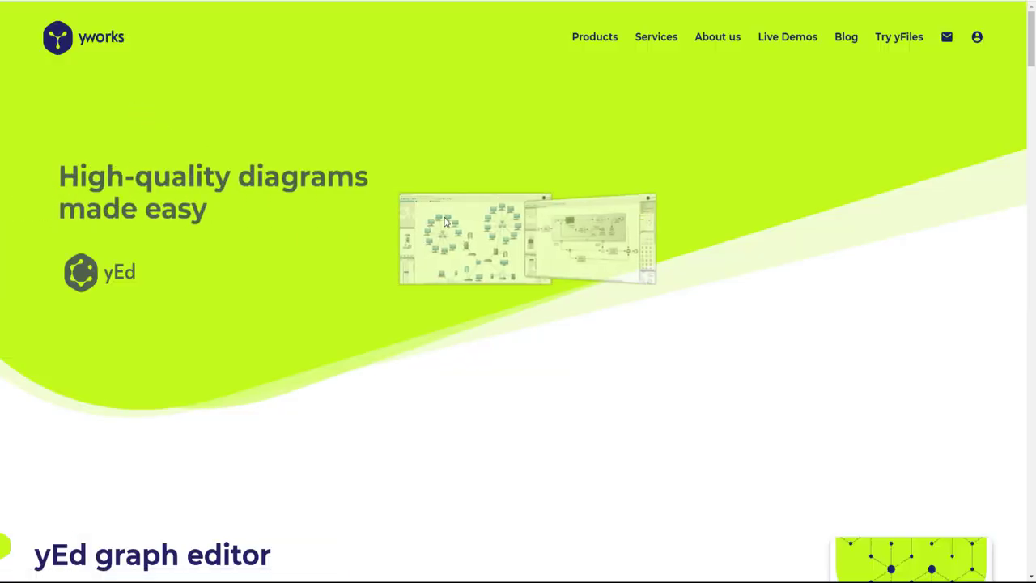
Go to the yEd downloads page via the Download button on the yEd card
scroll(481, 231, down, 1)
scroll(481, 231, down, 1)
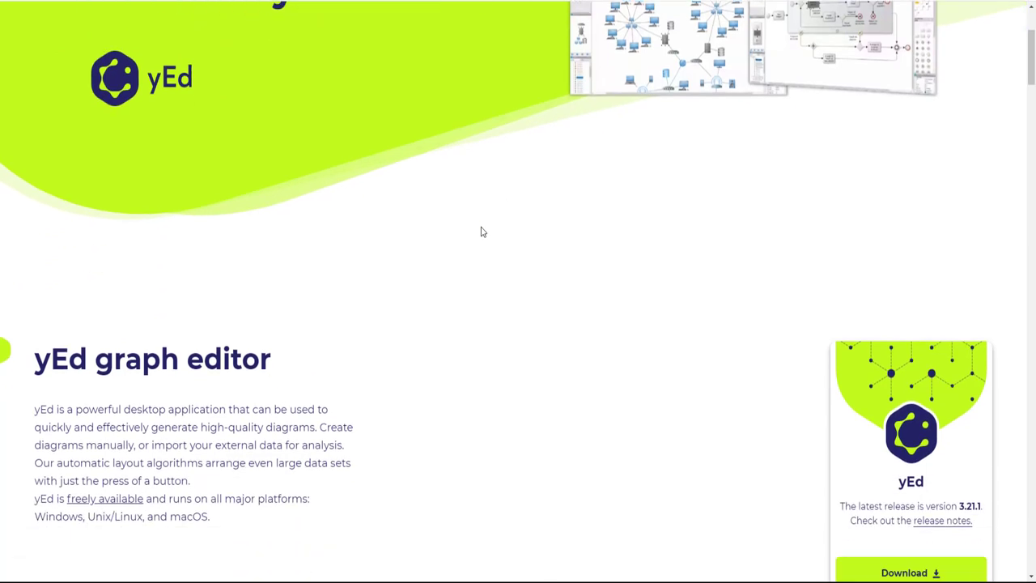
scroll(481, 232, down, 2)
scroll(480, 231, down, 1)
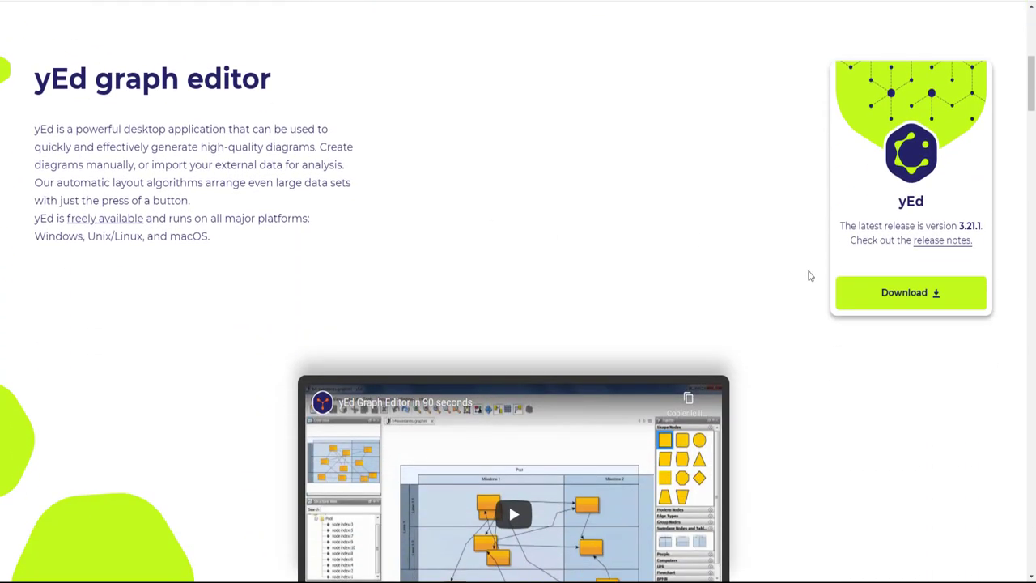
click(897, 296)
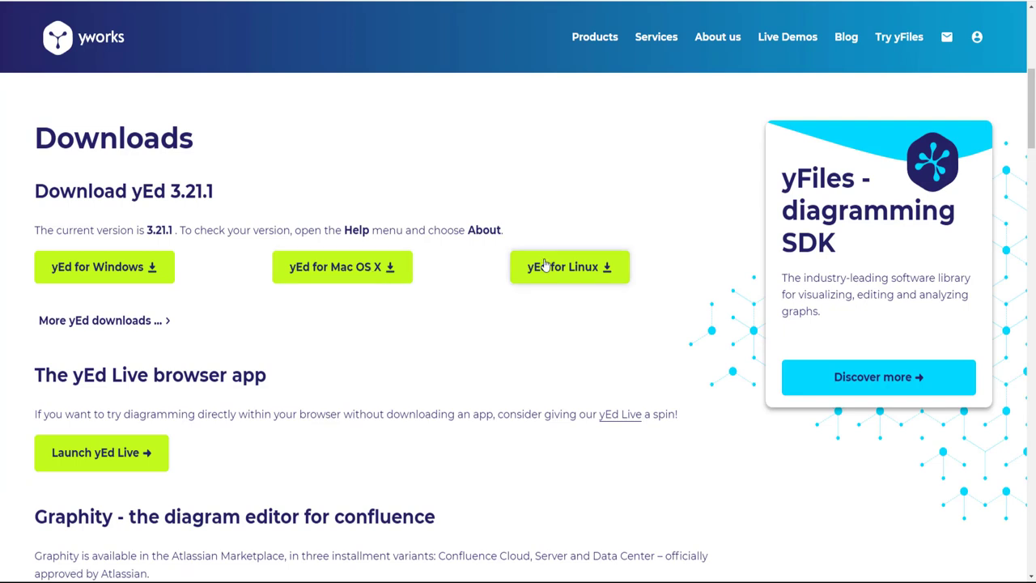
Choose yEd for Windows, accept the licence terms, and download the 3.21.1 installer
click(126, 277)
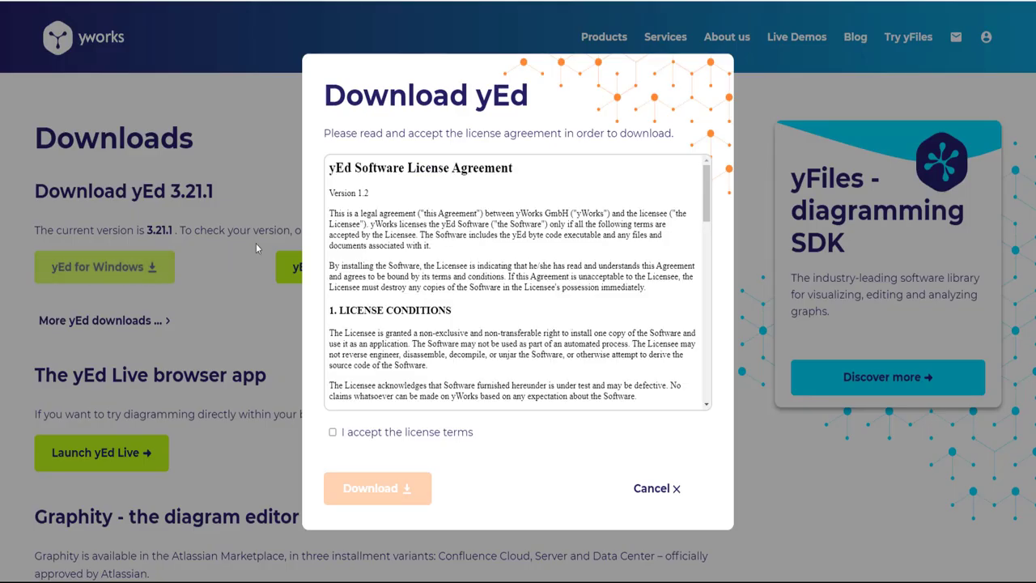
click(332, 432)
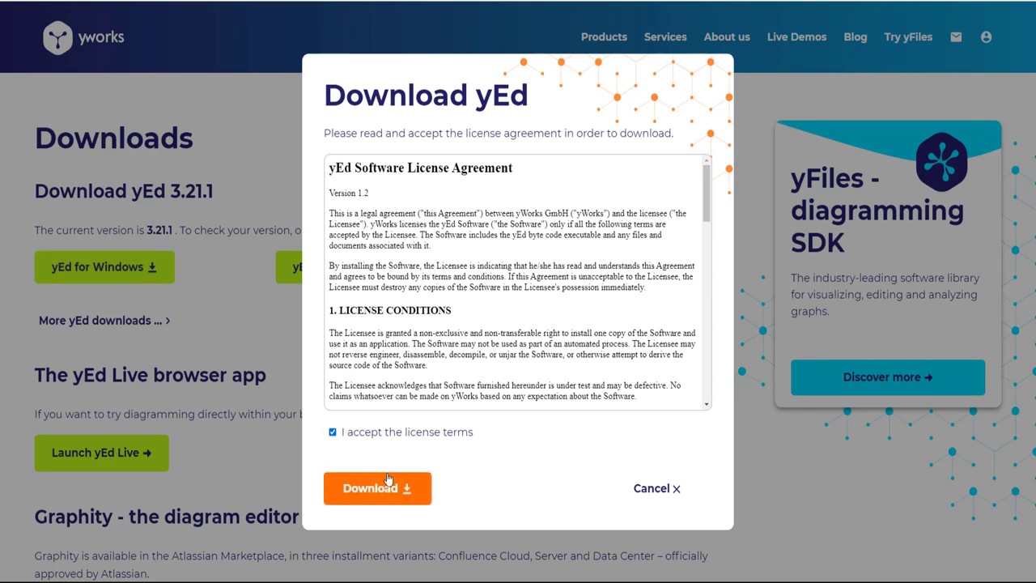
click(377, 492)
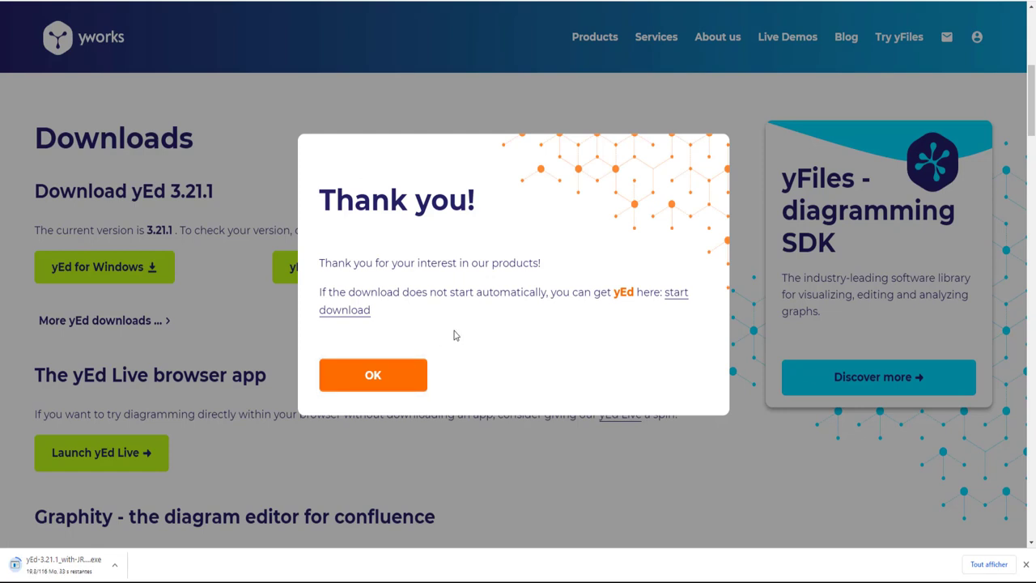
click(379, 378)
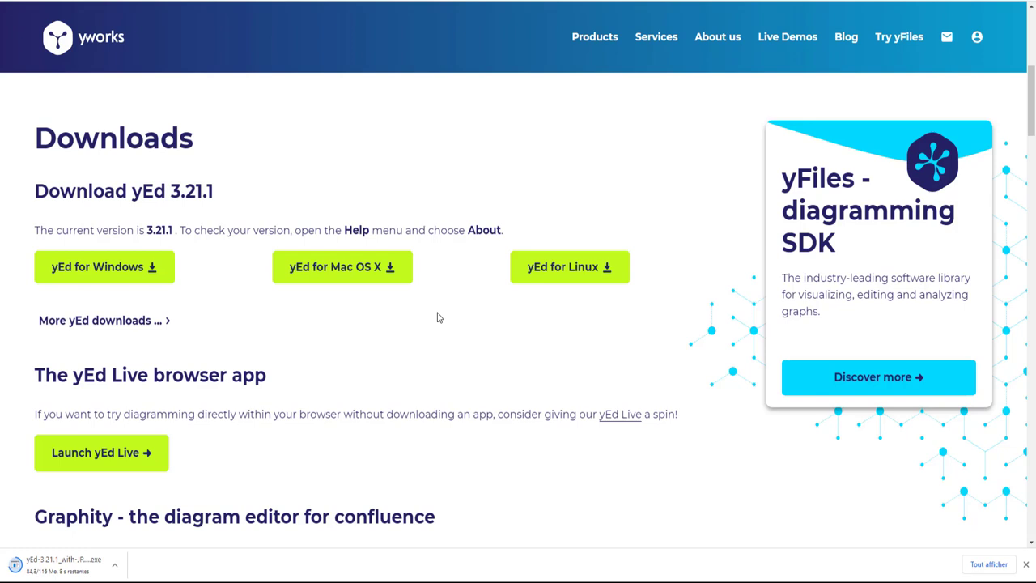
Run the downloaded yEd installer and accept its licence agreement
click(114, 563)
click(139, 494)
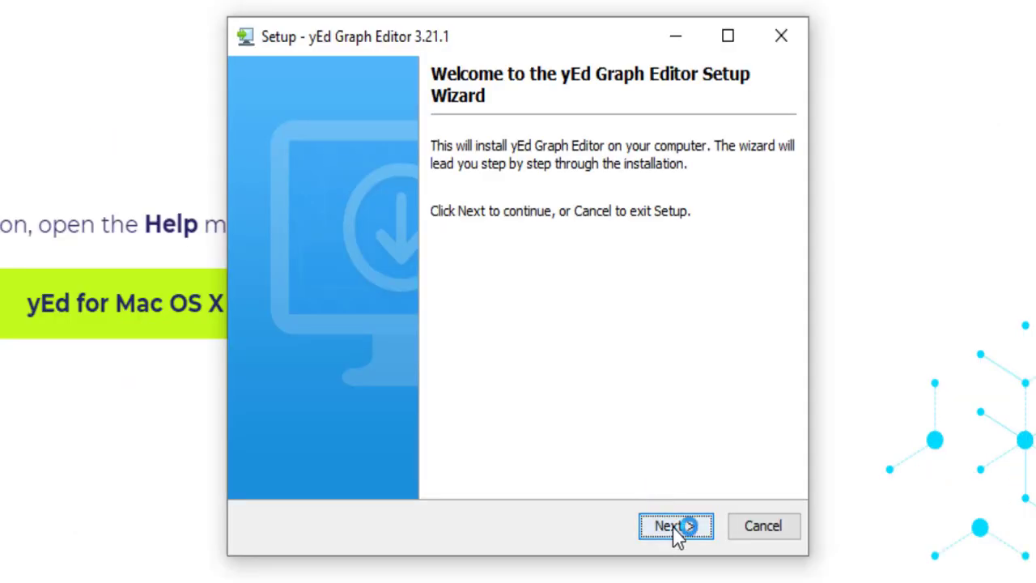
click(678, 530)
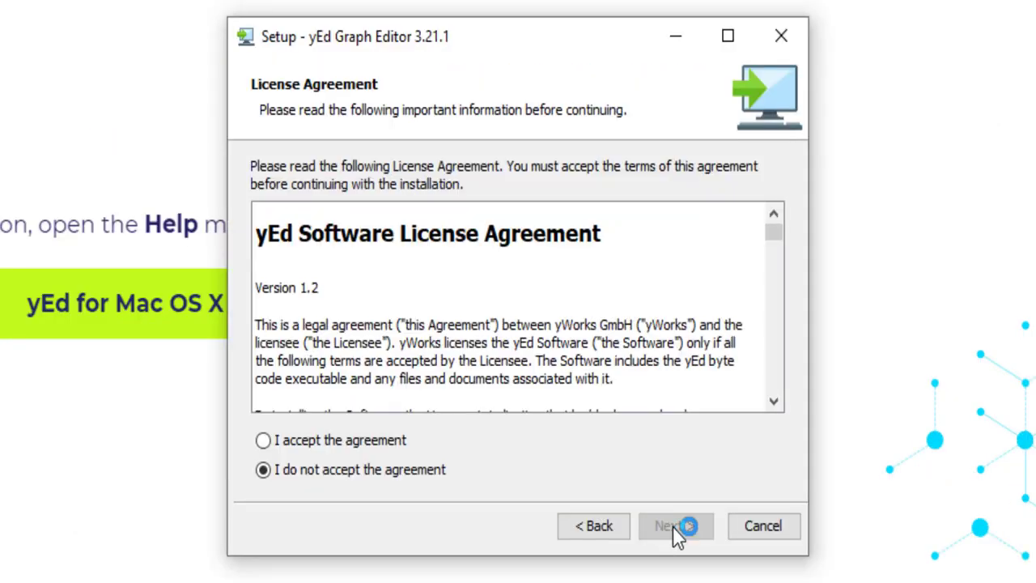
click(356, 441)
click(673, 528)
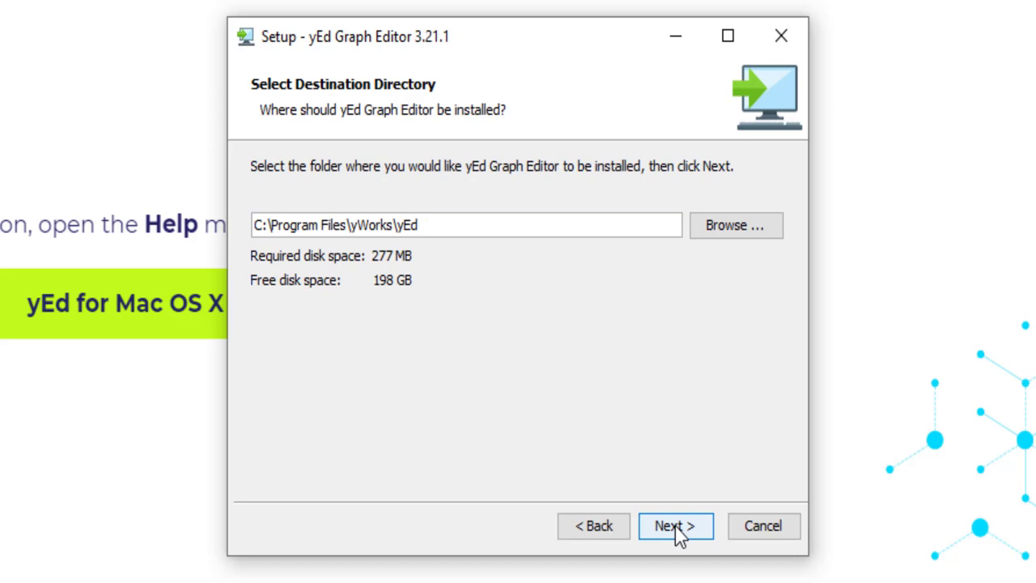
Keep default folder, Start Menu and file associations, install, and launch yEd
click(680, 534)
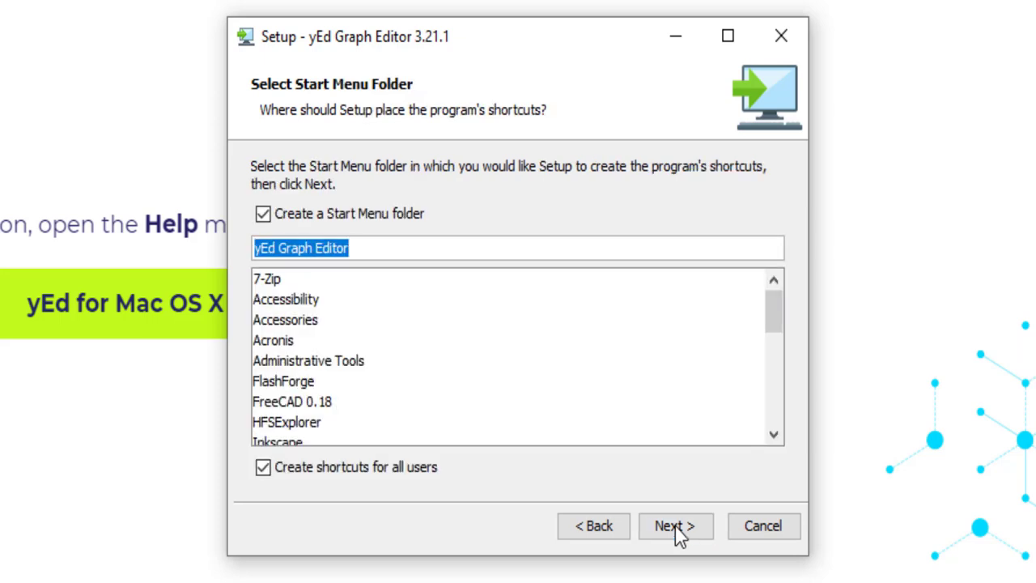
click(680, 534)
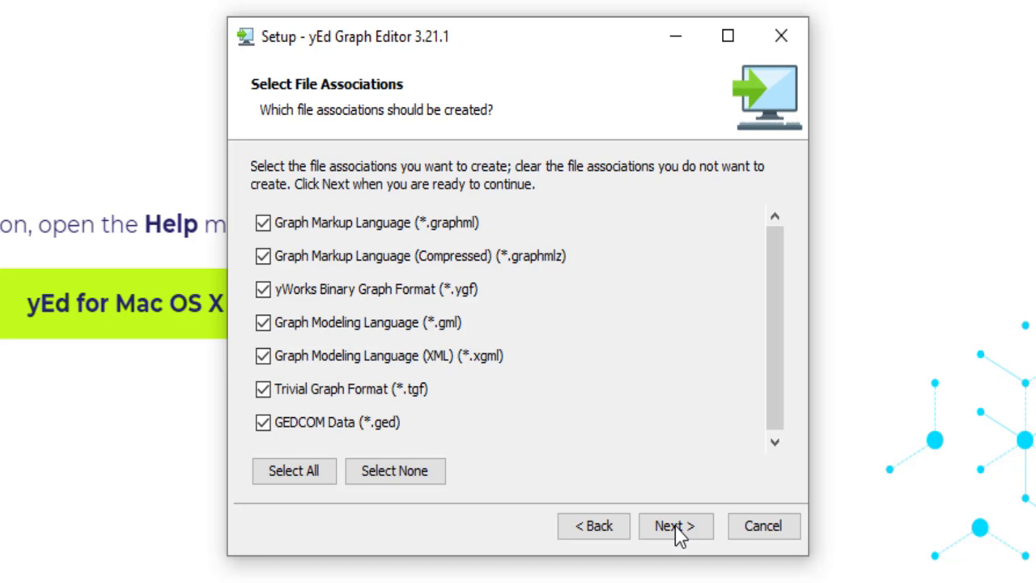
click(680, 534)
click(676, 527)
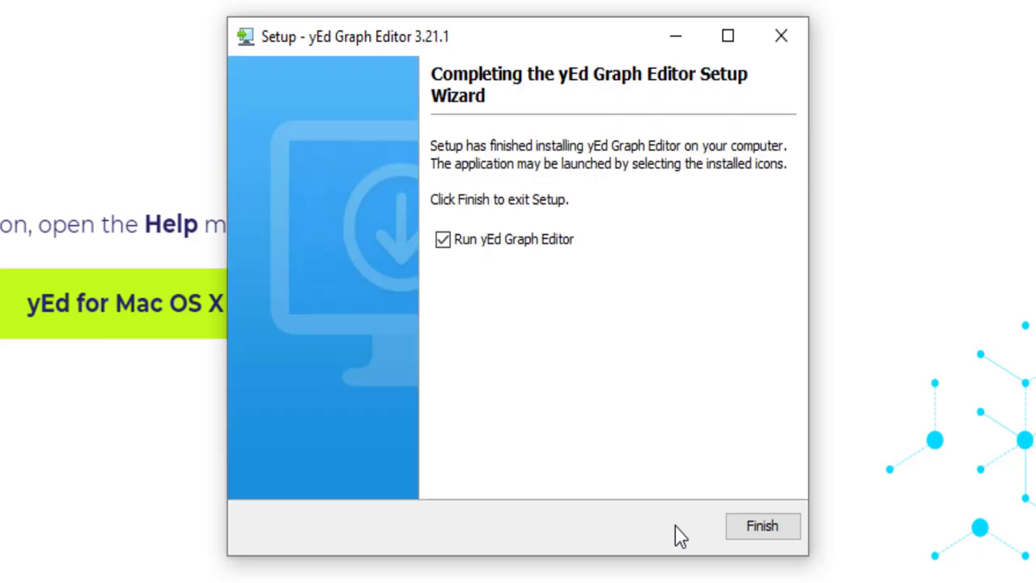
click(768, 534)
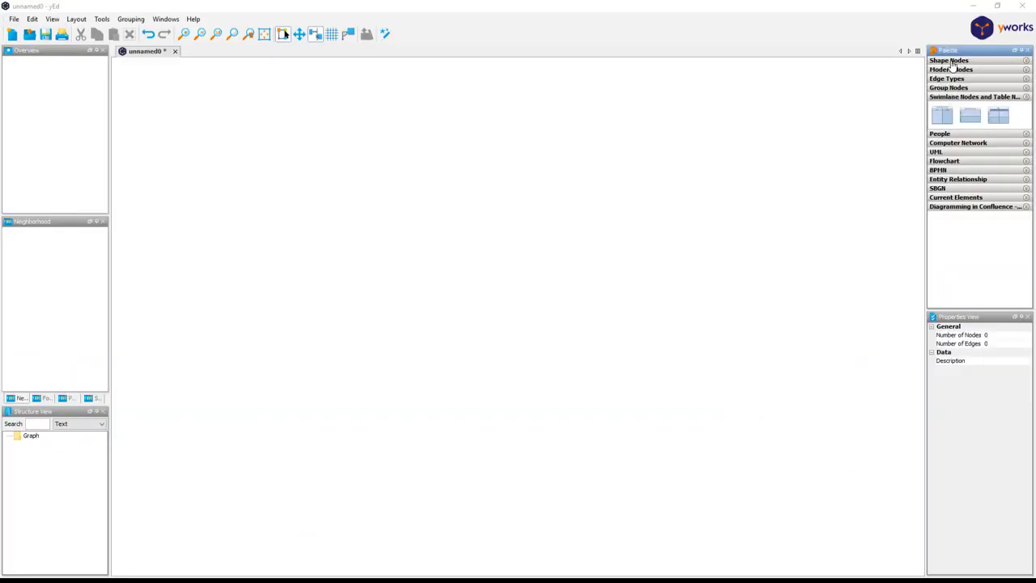
Place a rectangle node on the yEd canvas and give it a cyan #00ffff fill
click(952, 66)
mouse_move(947, 85)
mouse_down()
mouse_move(893, 109)
mouse_move(354, 141)
mouse_move(434, 197)
mouse_up()
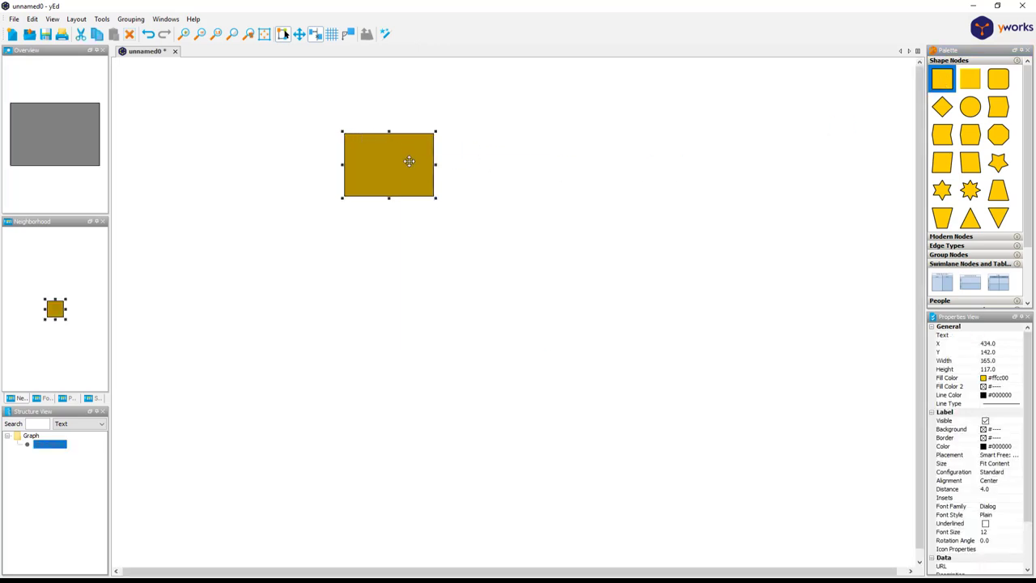
right_click(408, 161)
click(440, 342)
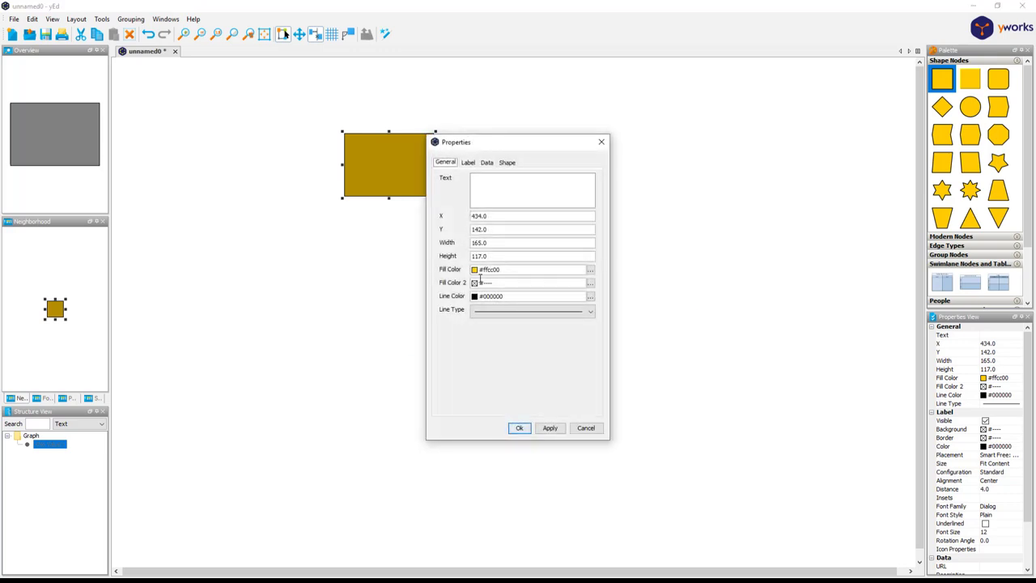
click(589, 270)
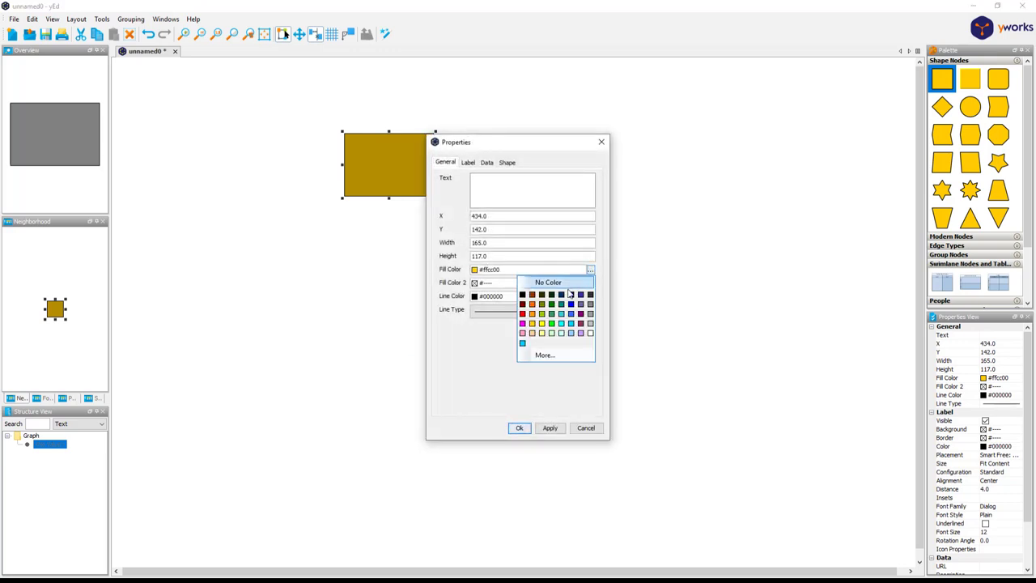
click(562, 323)
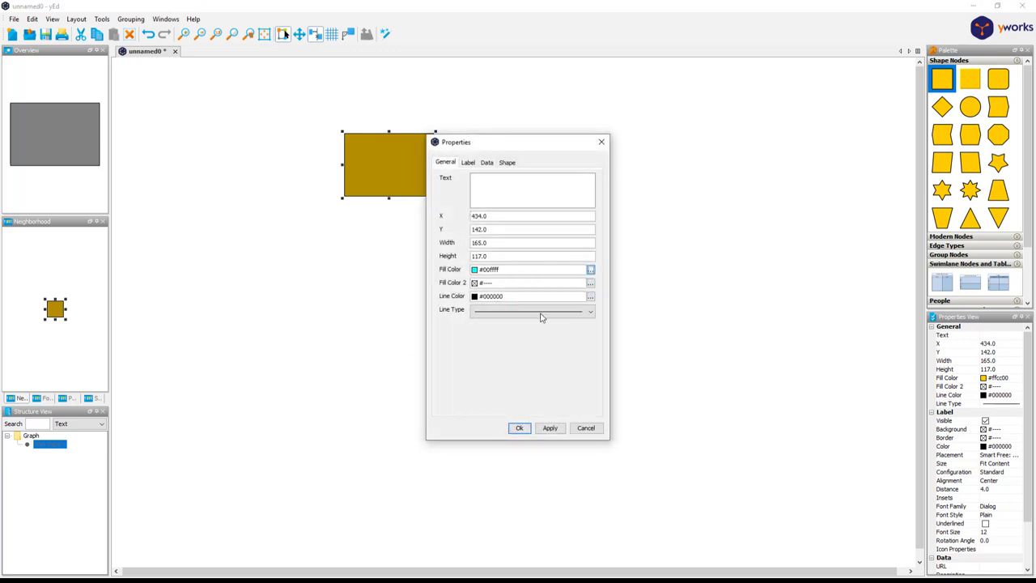
click(522, 427)
click(422, 253)
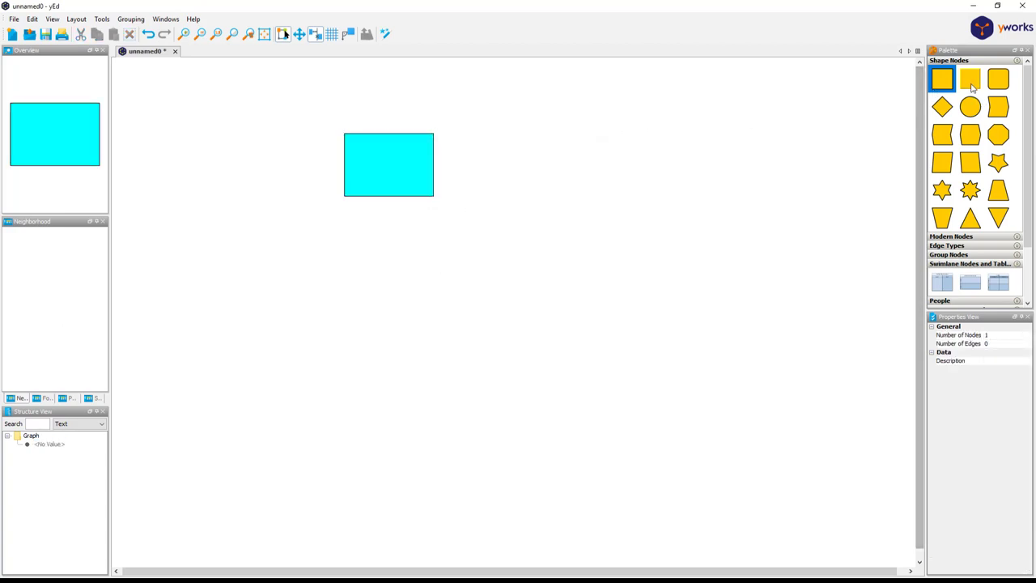
Place a second, larger rectangle node to the right of the cyan one
mouse_move(1007, 83)
mouse_down()
mouse_move(531, 160)
mouse_move(592, 197)
mouse_up()
click(530, 156)
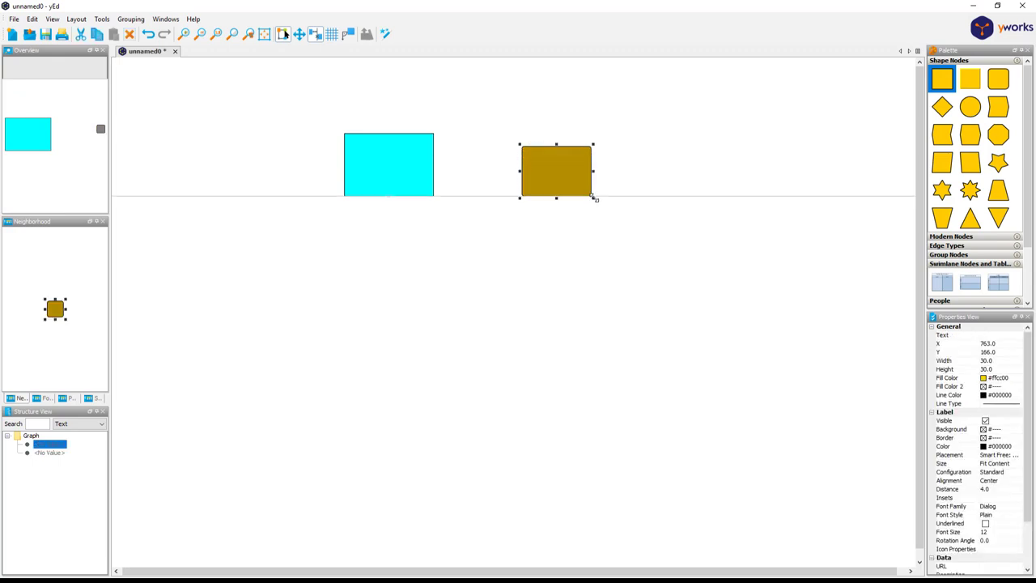
drag(550, 166, 542, 163)
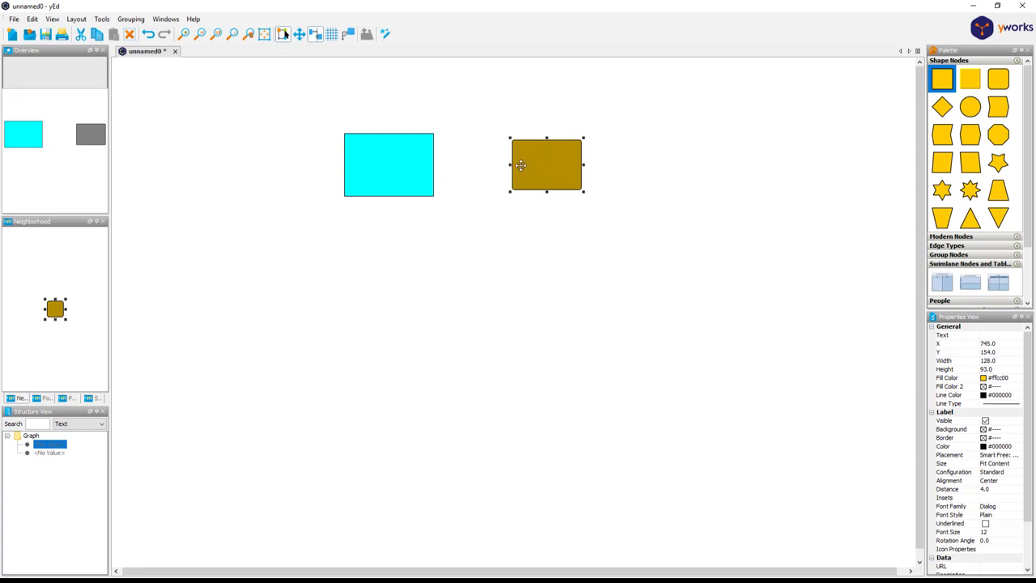
Draw an arrowed edge from the cyan rectangle to the yellow rectangle
click(958, 236)
click(976, 237)
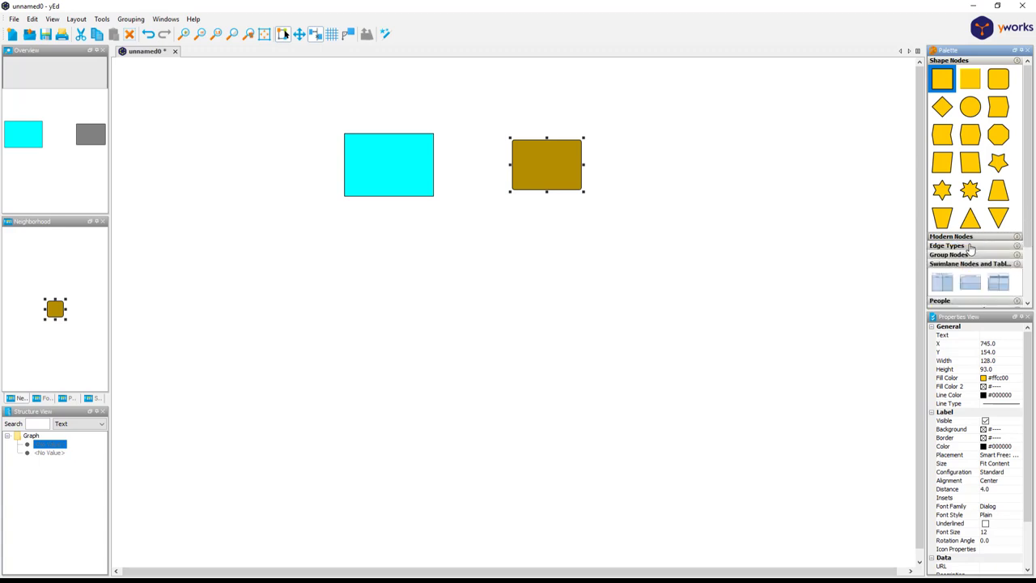
click(1015, 62)
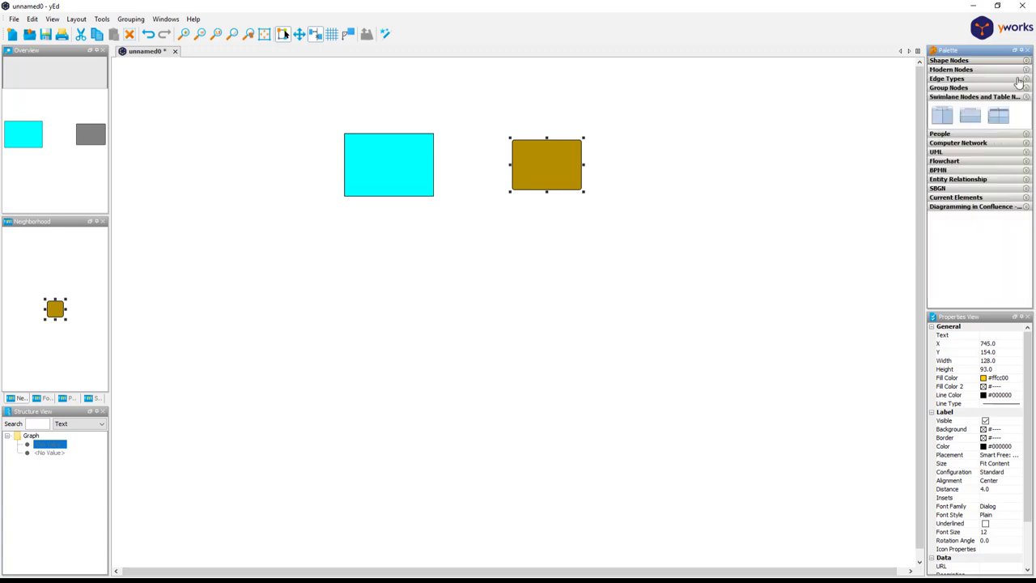
click(958, 69)
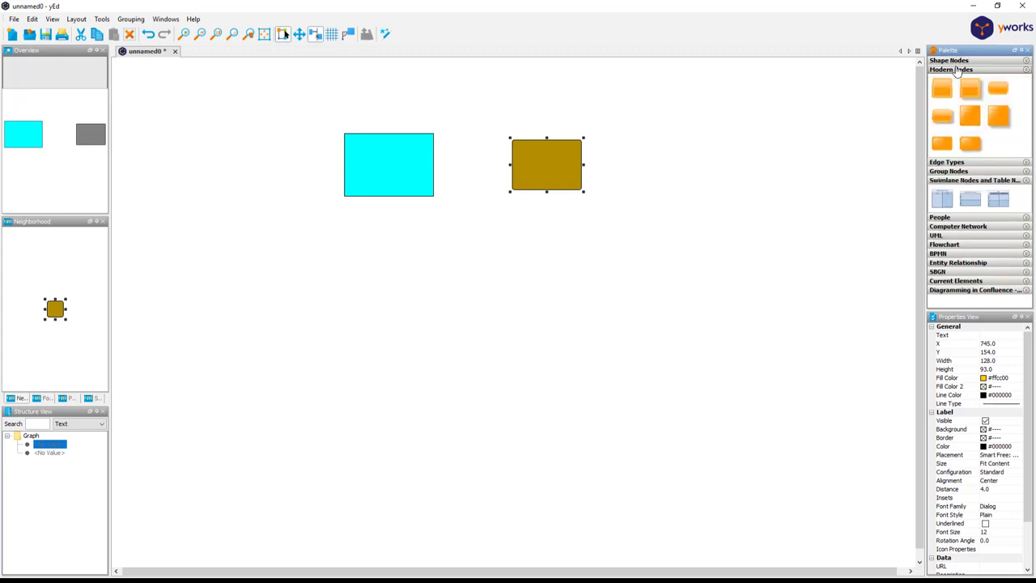
click(967, 172)
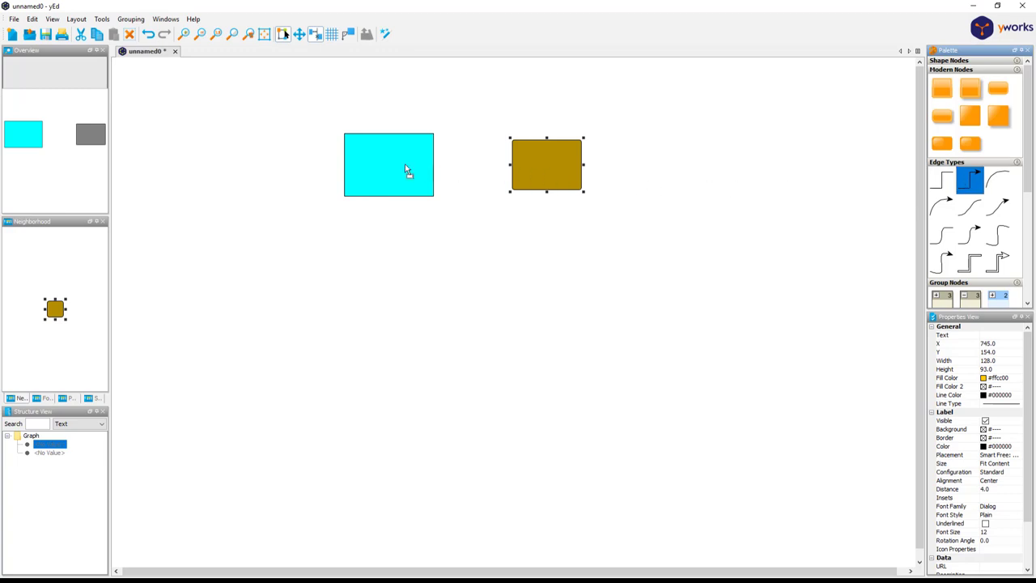
mouse_move(405, 166)
mouse_down()
mouse_move(416, 188)
mouse_move(545, 162)
mouse_move(539, 288)
mouse_move(560, 154)
mouse_up()
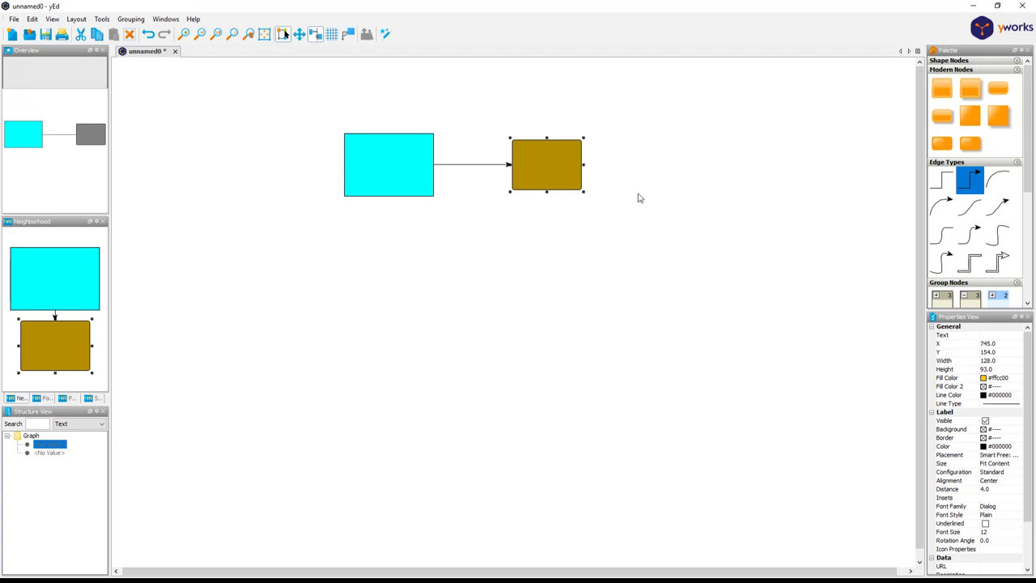
Place a person icon below the cyan rectangle and link them with a downward arrow
scroll(974, 209, down, 1)
scroll(975, 202, down, 1)
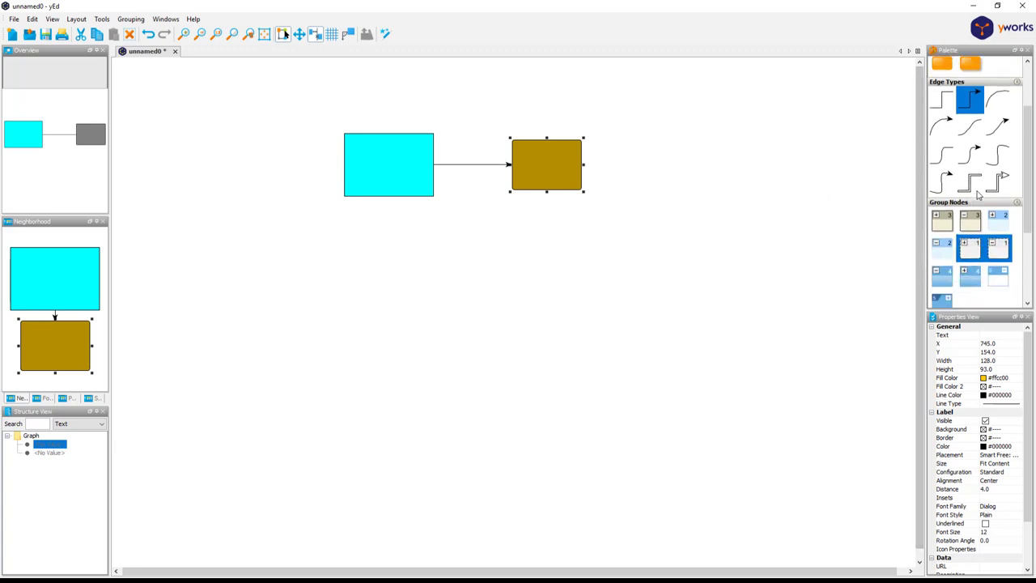
scroll(978, 198, down, 2)
scroll(979, 194, down, 1)
scroll(977, 195, down, 1)
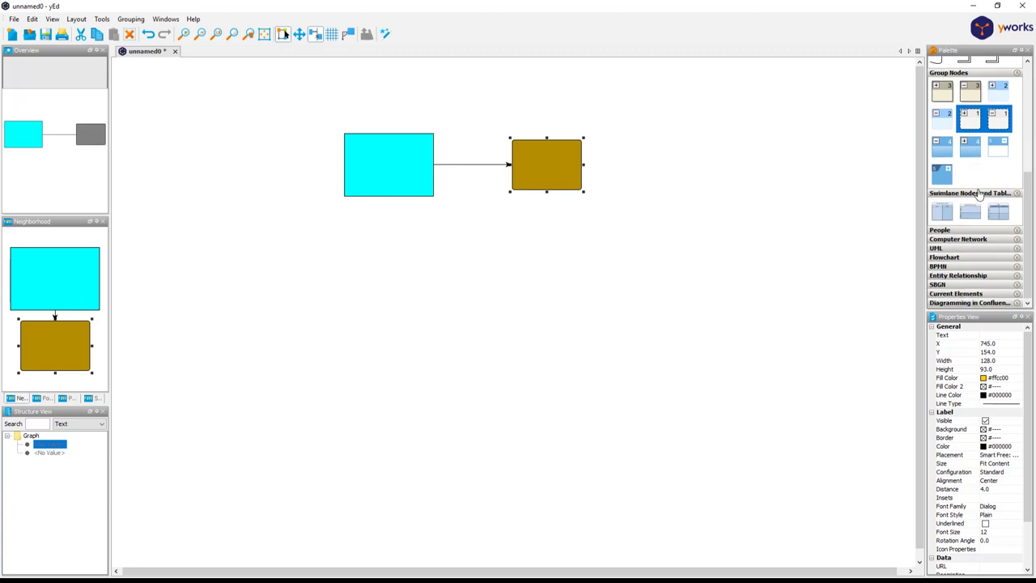
click(953, 230)
drag(971, 251, 390, 276)
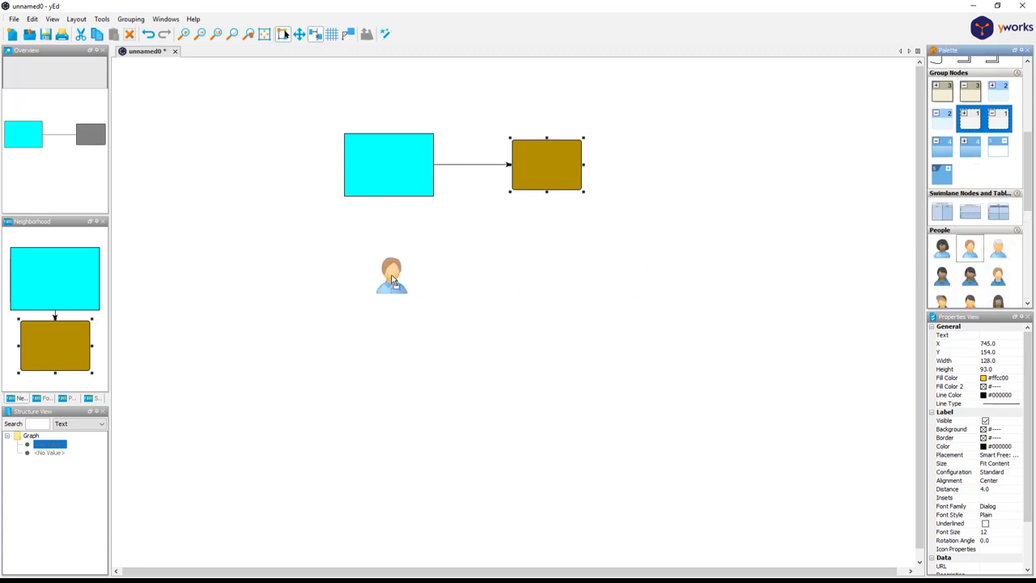
scroll(975, 154, up, 4)
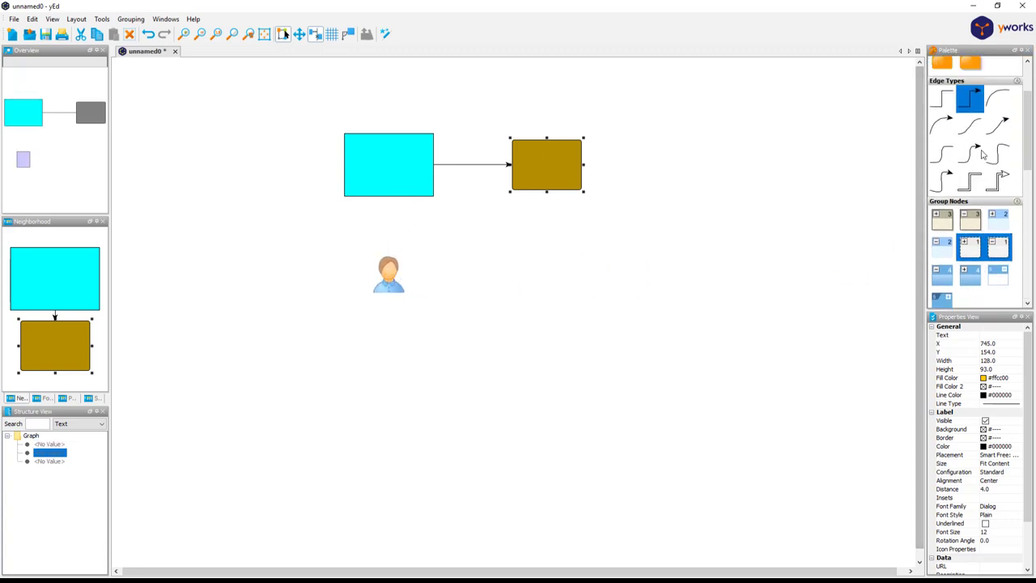
drag(401, 199, 385, 251)
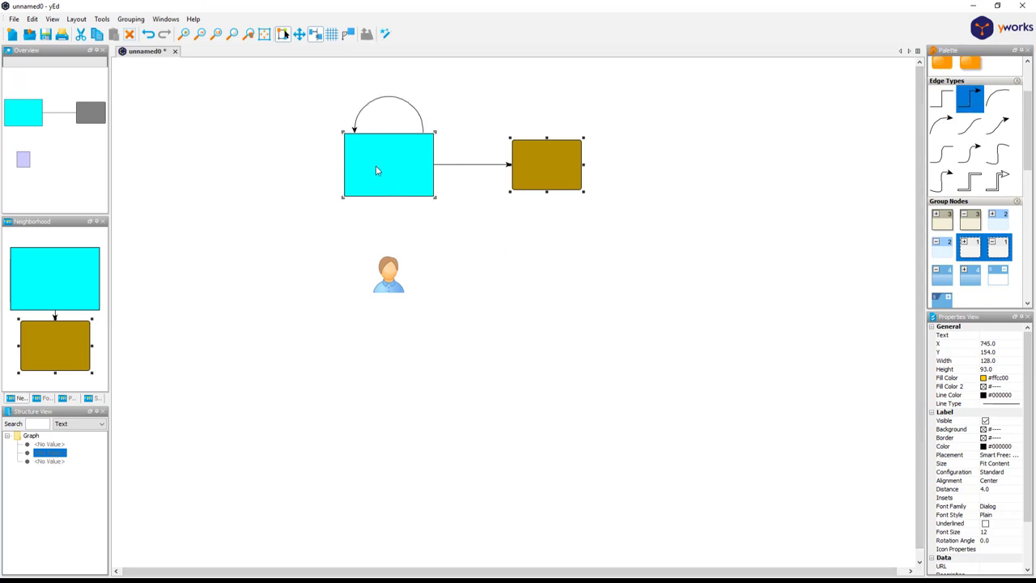
click(389, 277)
drag(389, 277, 388, 292)
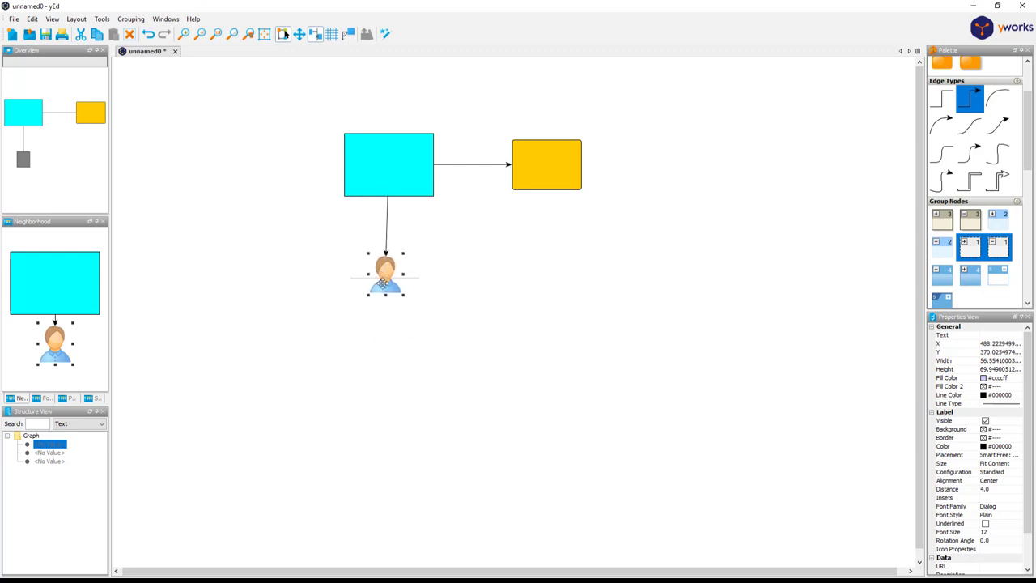
Place a laptop icon from Computer Network to the right of the person
scroll(970, 191, down, 3)
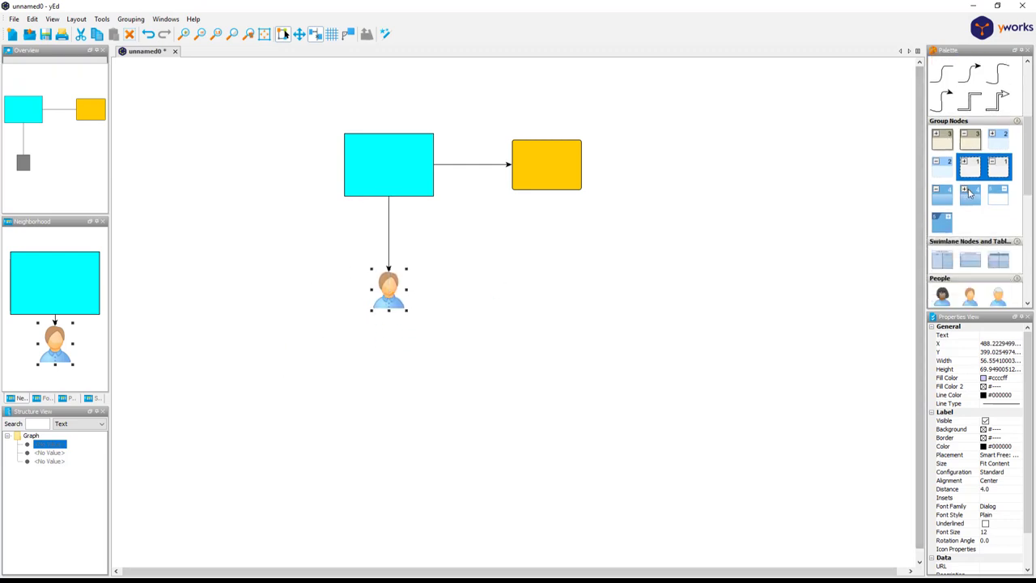
scroll(969, 192, down, 3)
scroll(971, 191, down, 3)
scroll(970, 190, down, 3)
scroll(971, 190, down, 3)
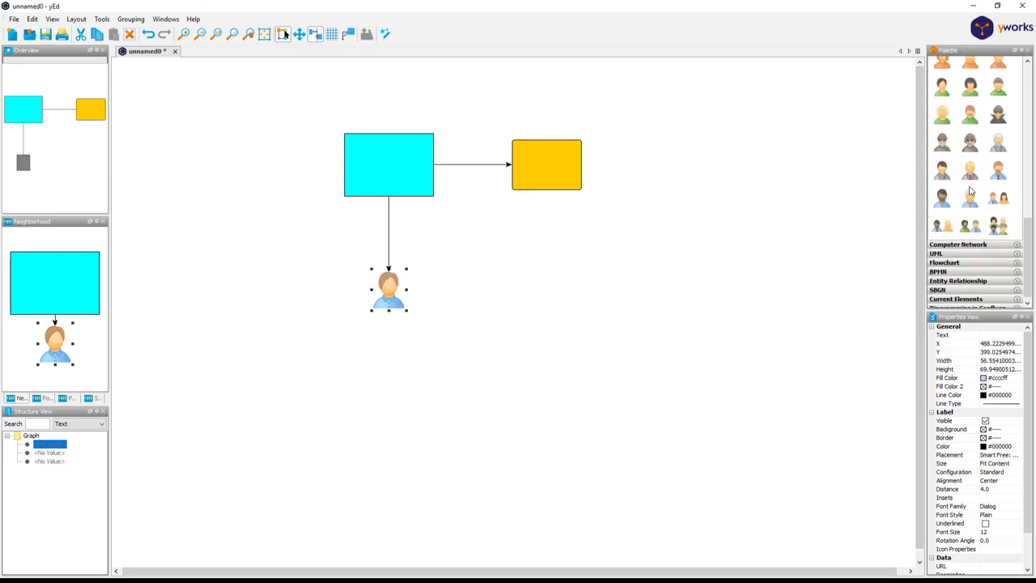
scroll(971, 190, down, 2)
click(971, 239)
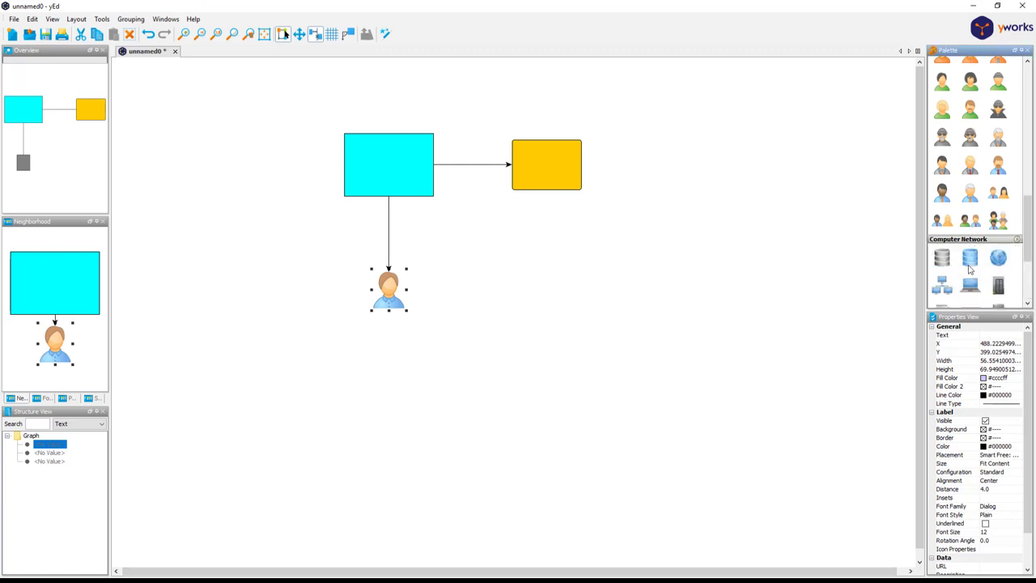
scroll(969, 267, down, 1)
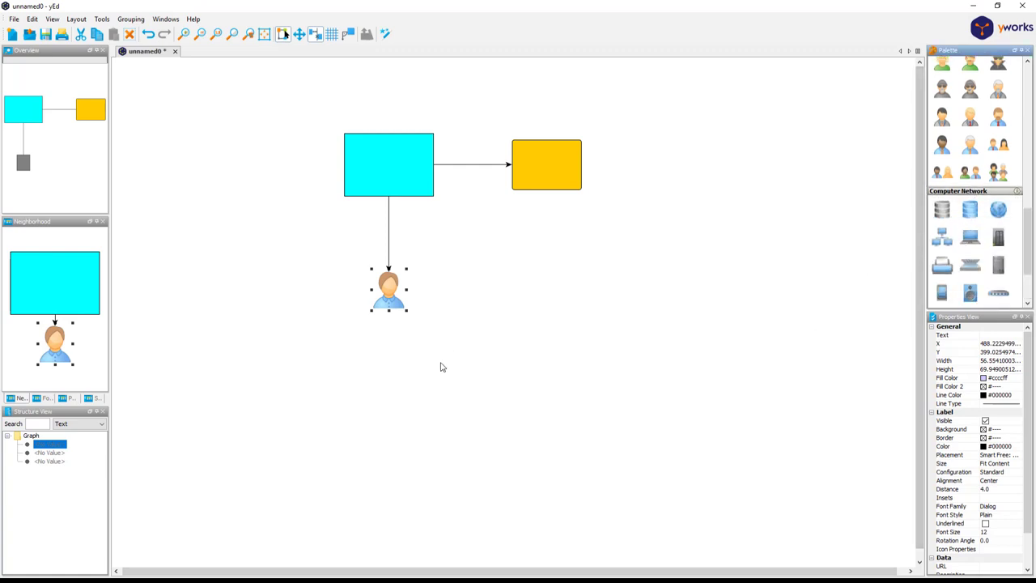
drag(969, 237, 554, 296)
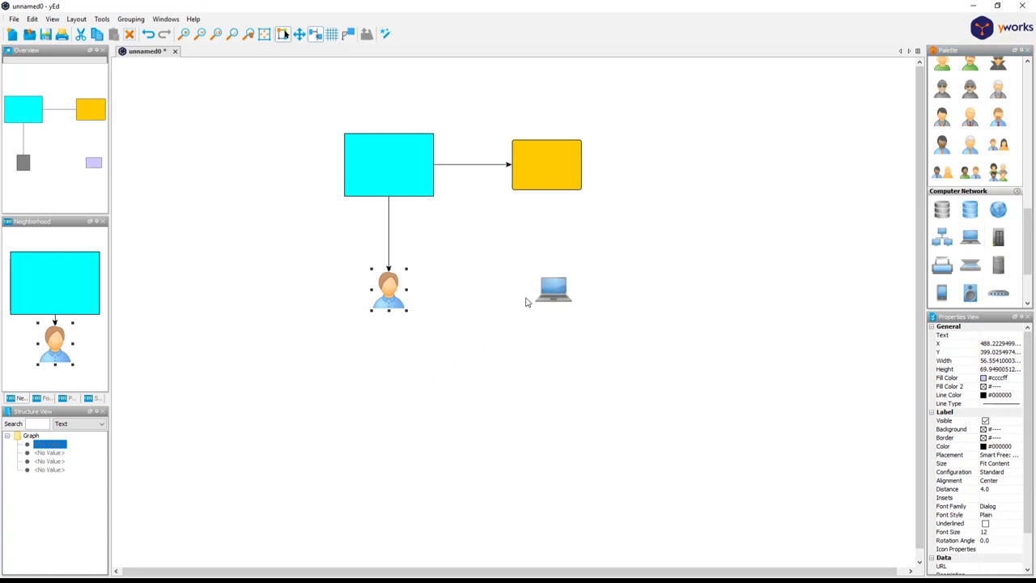
scroll(979, 137, up, 3)
scroll(979, 138, up, 3)
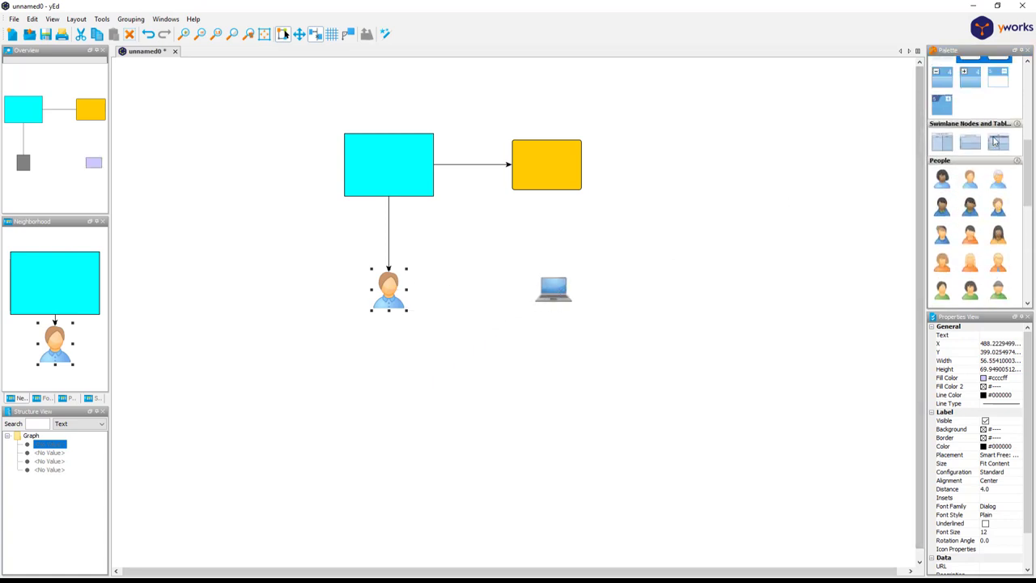
scroll(979, 138, up, 3)
scroll(979, 138, up, 3)
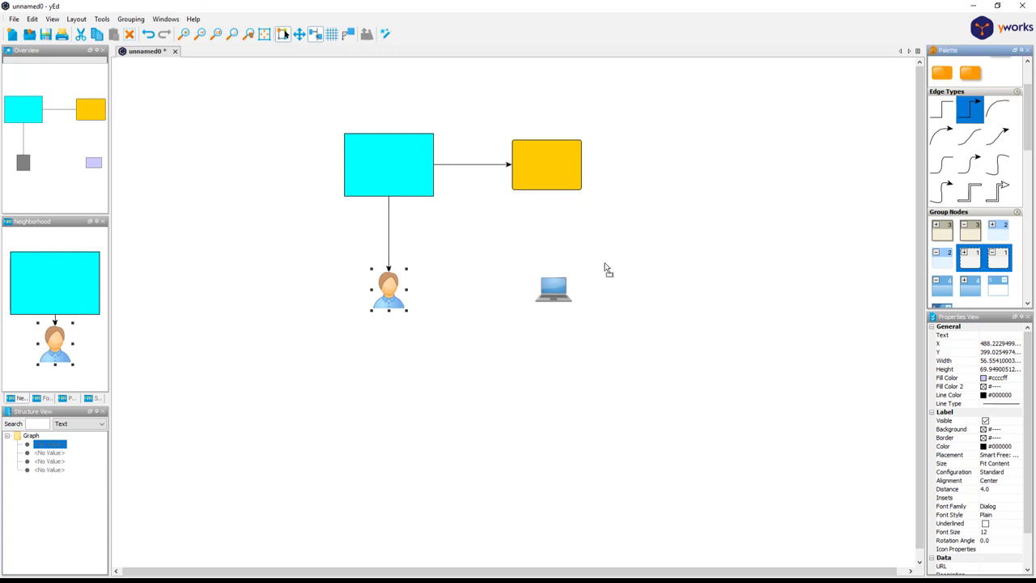
Draw an arrowed edge from the person icon to the laptop node
click(391, 295)
drag(391, 295, 555, 289)
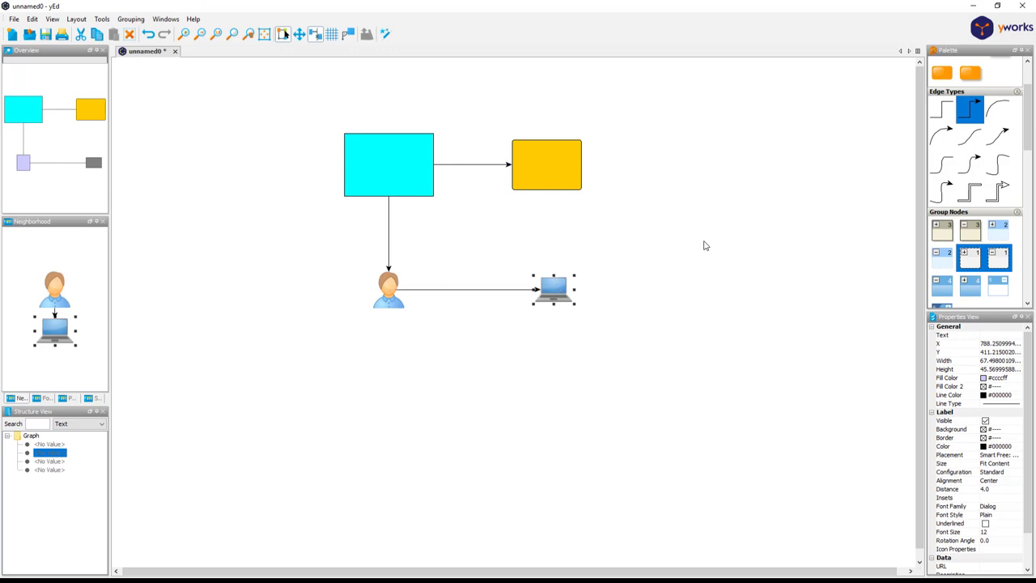